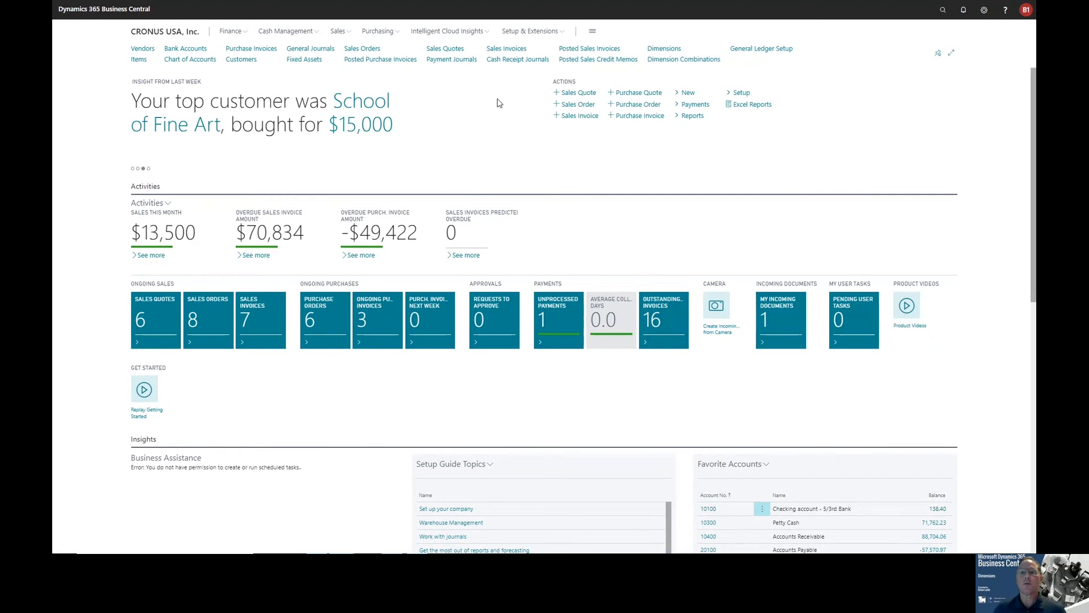
- Review the dimension values defined for the DEPARTMENT dimension in the Dimensions list, then return to the list
{"action": "left_click", "coordinate": [663, 48]}
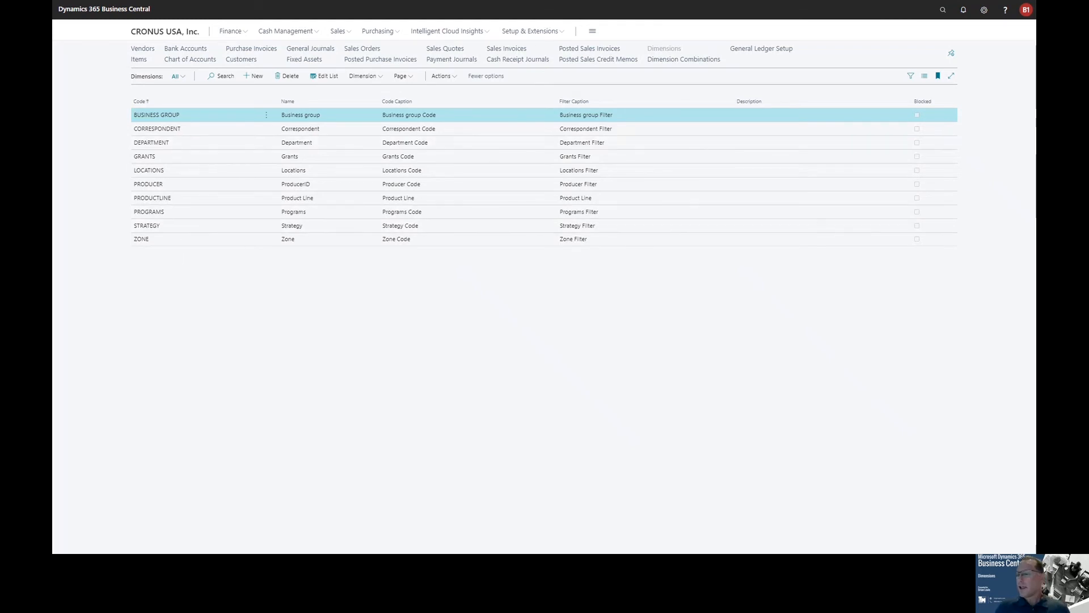
{"action": "left_click", "coordinate": [229, 145]}
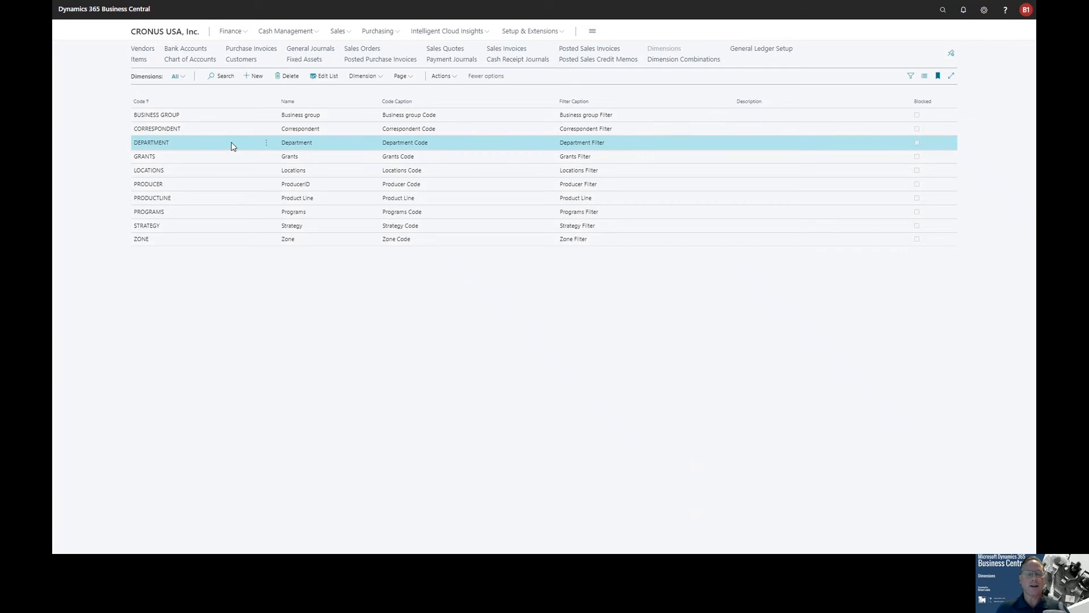
{"action": "left_click", "coordinate": [374, 77]}
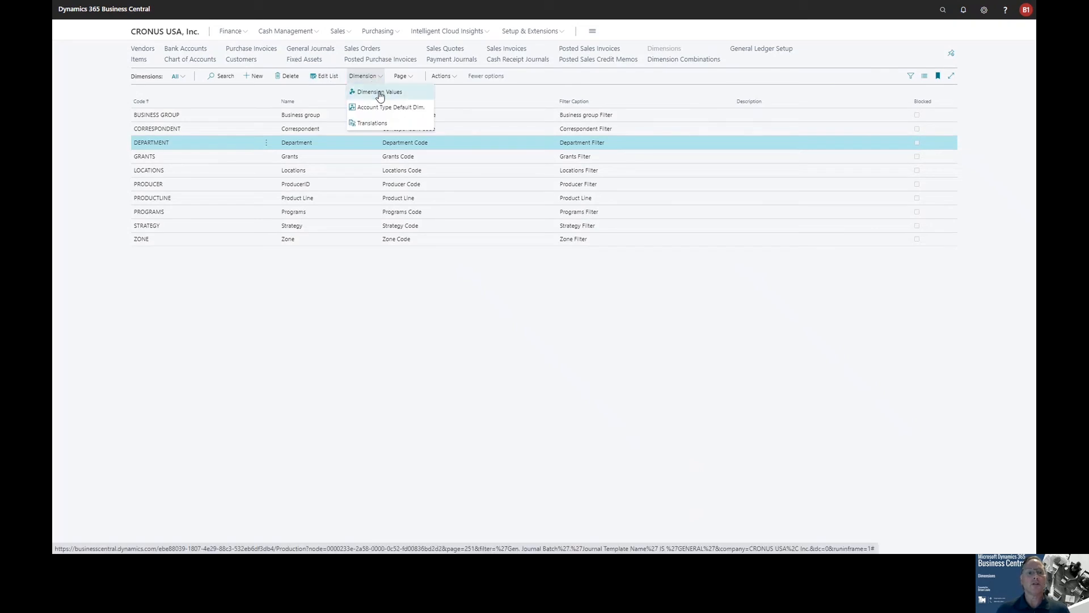
{"action": "left_click", "coordinate": [377, 91]}
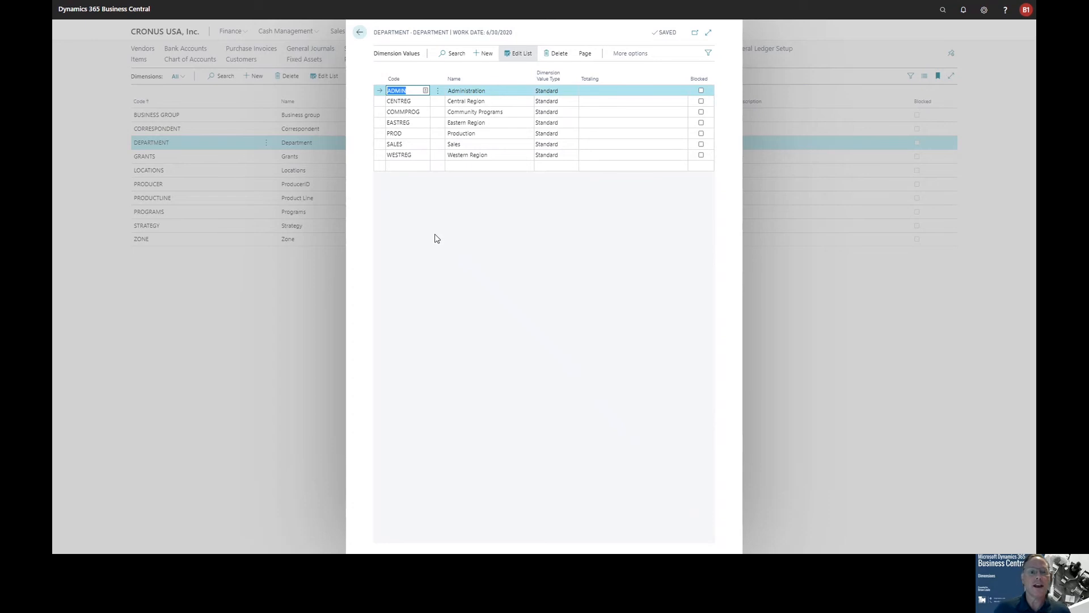
{"action": "left_click", "coordinate": [359, 32]}
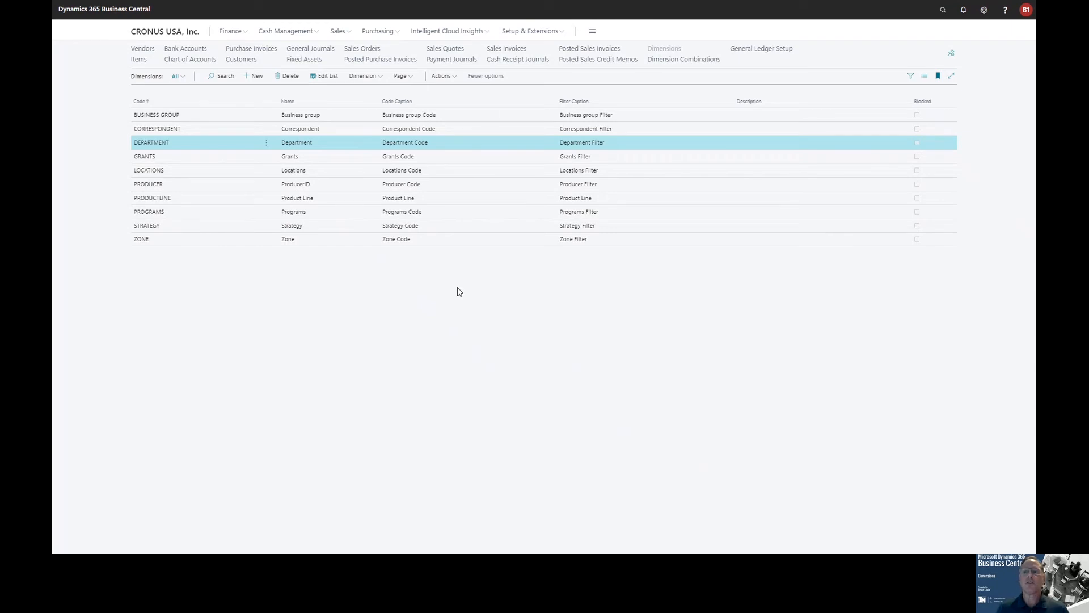
- Examine the global and shortcut dimension assignments in General Ledger Setup, then close the setup page
{"action": "left_click", "coordinate": [757, 50]}
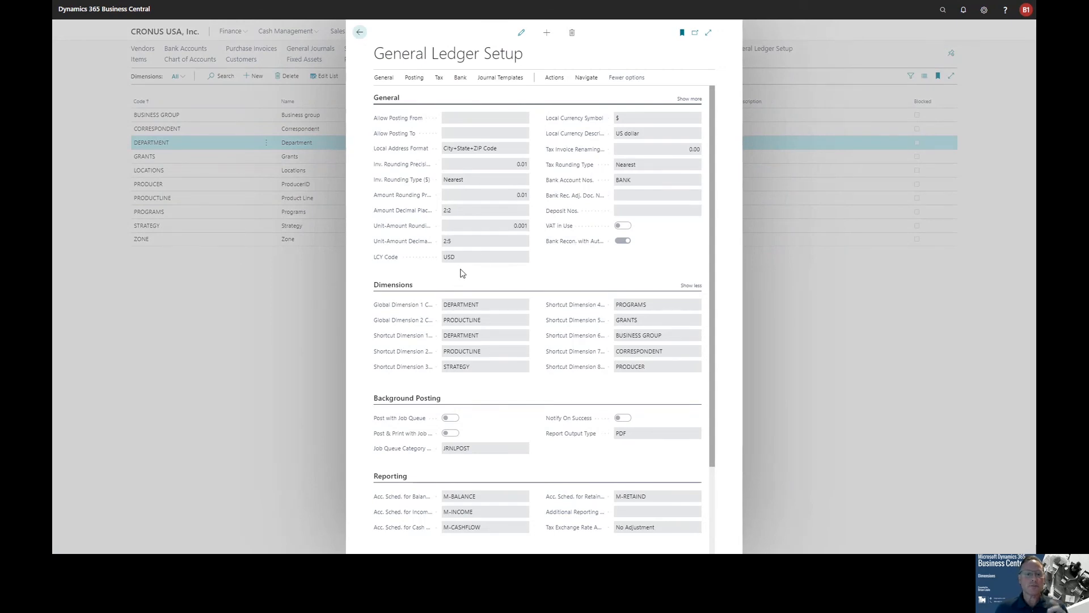
{"action": "scroll", "coordinate": [483, 251], "scroll_direction": "down", "scroll_amount": 2}
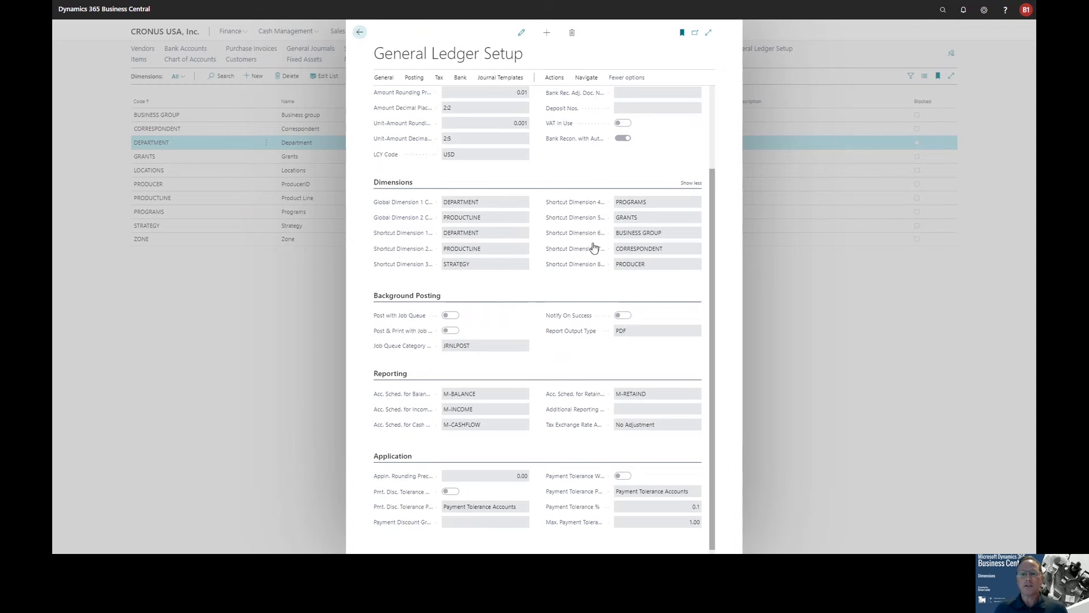
{"action": "mouse_move", "coordinate": [594, 247]}
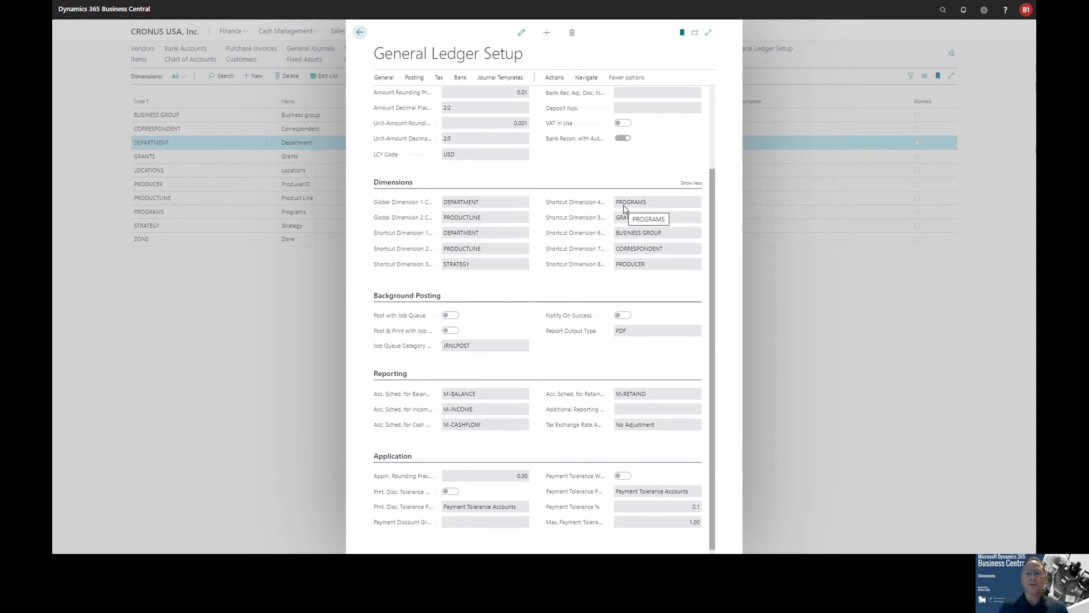
{"action": "mouse_move", "coordinate": [562, 232]}
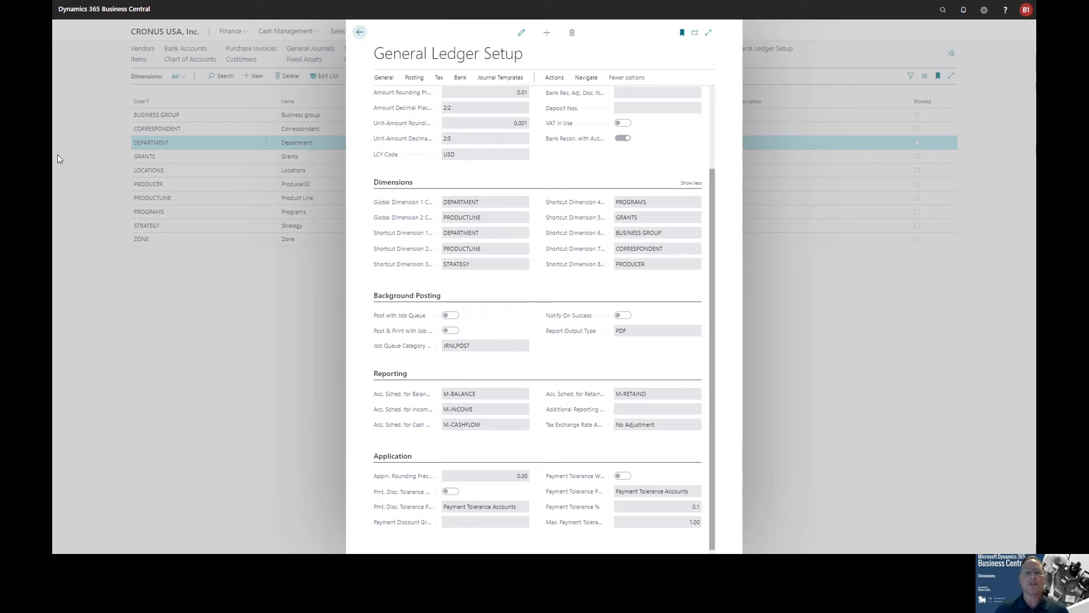
{"action": "left_click", "coordinate": [359, 34]}
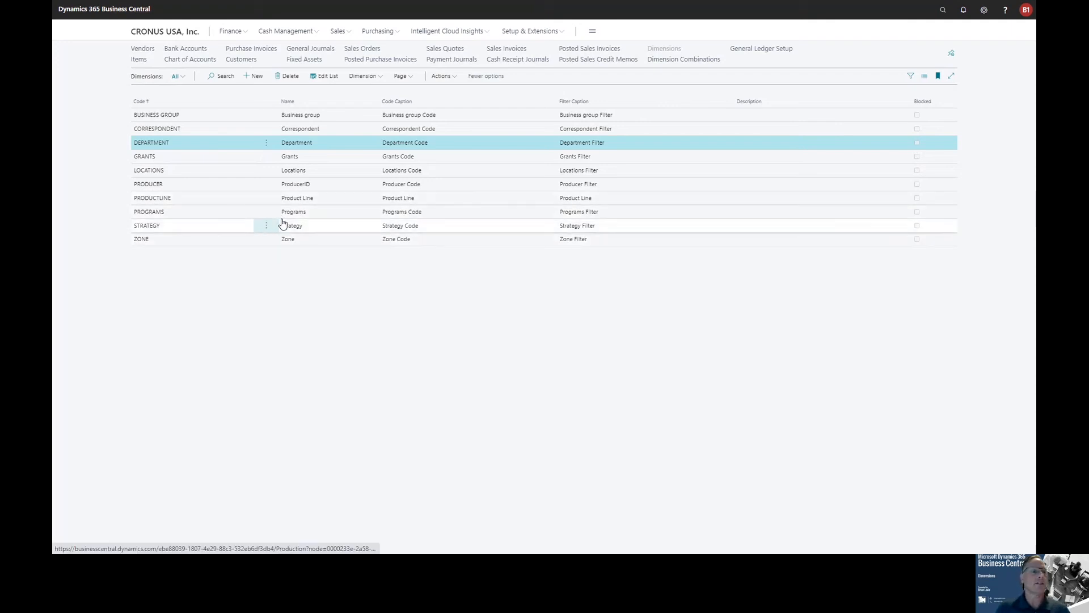
- Search the Chart of Accounts for "offi" and open the Office Supplies Expense account card
{"action": "left_click", "coordinate": [199, 60]}
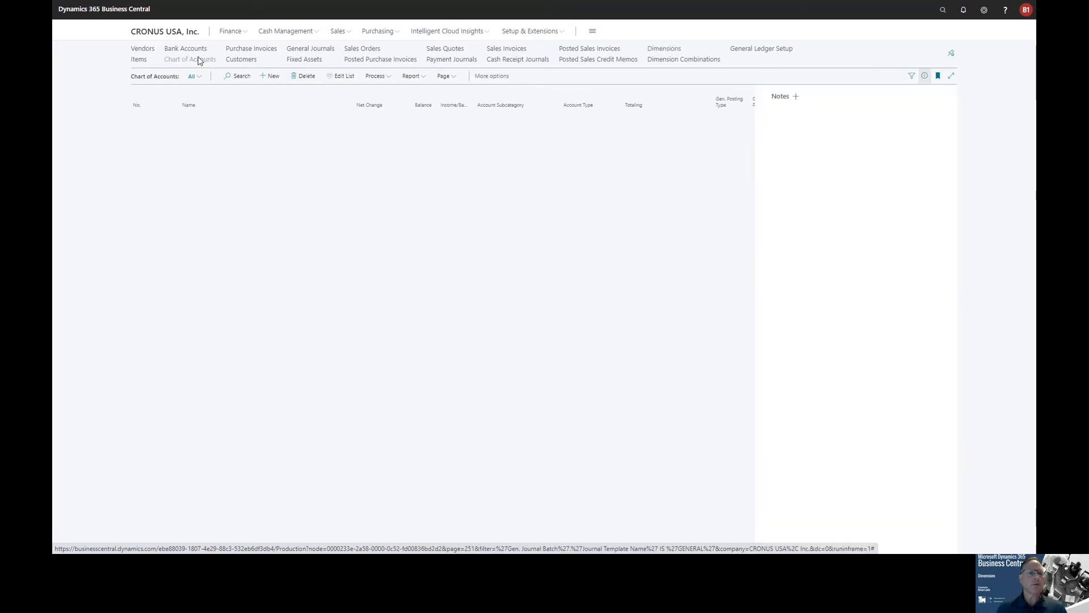
{"action": "left_click", "coordinate": [237, 76]}
{"action": "type", "text": "of"}
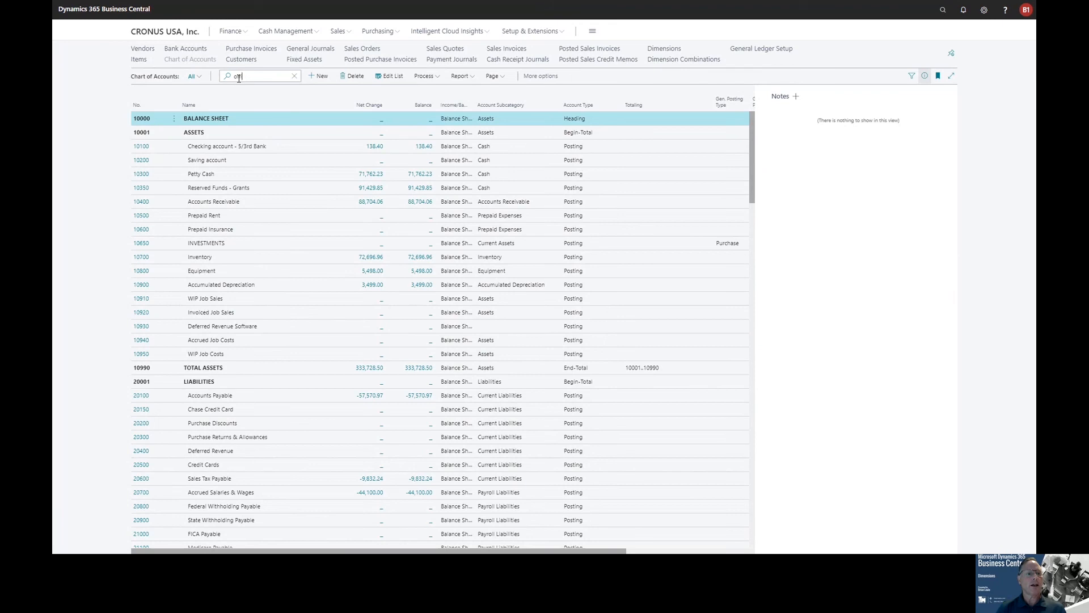
{"action": "type", "text": "fi"}
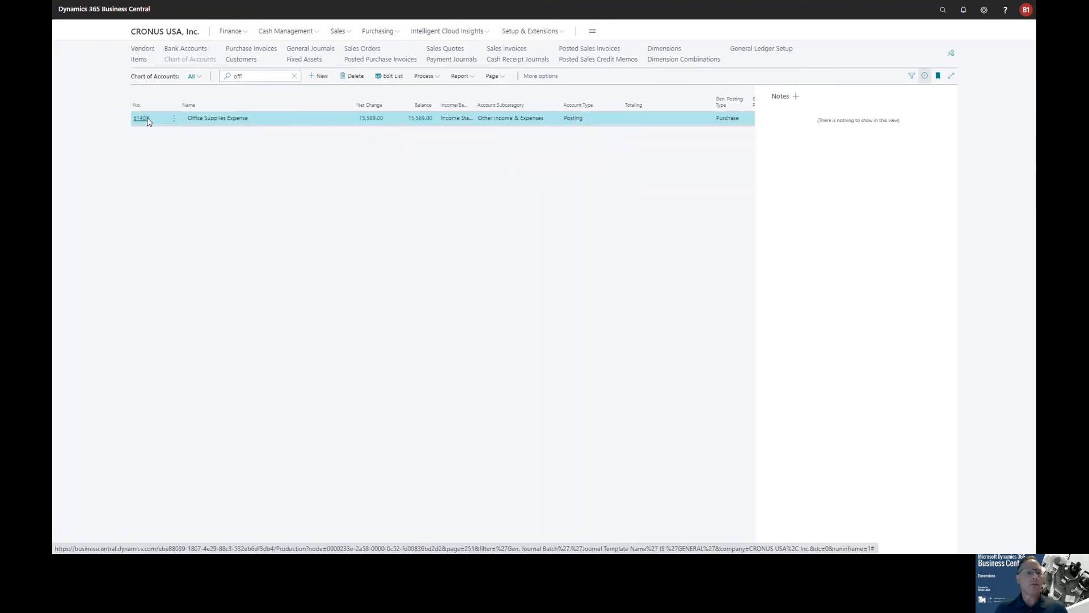
{"action": "left_click", "coordinate": [149, 118]}
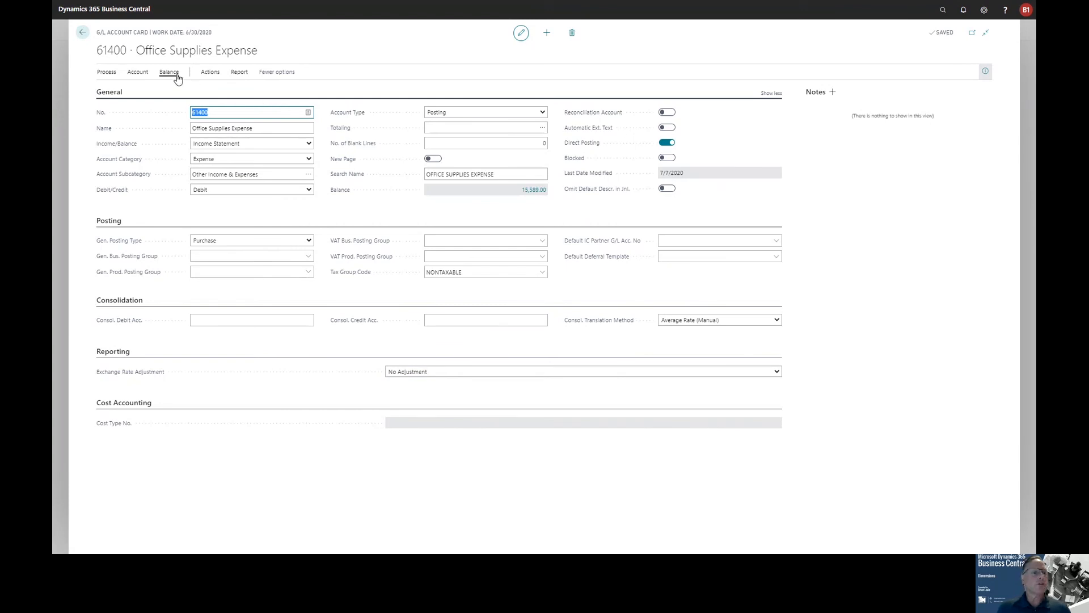
- Review the Office Supplies Expense account's default dimensions and the selectable dimension codes, then return to the Chart of Accounts without adding any
{"action": "left_click", "coordinate": [210, 75]}
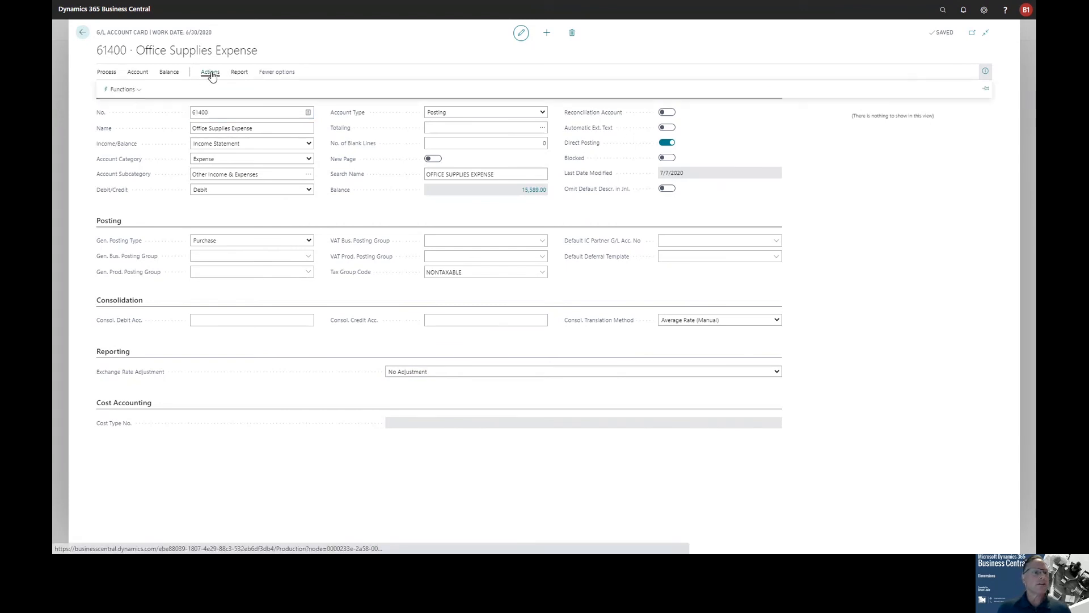
{"action": "left_click", "coordinate": [137, 72]}
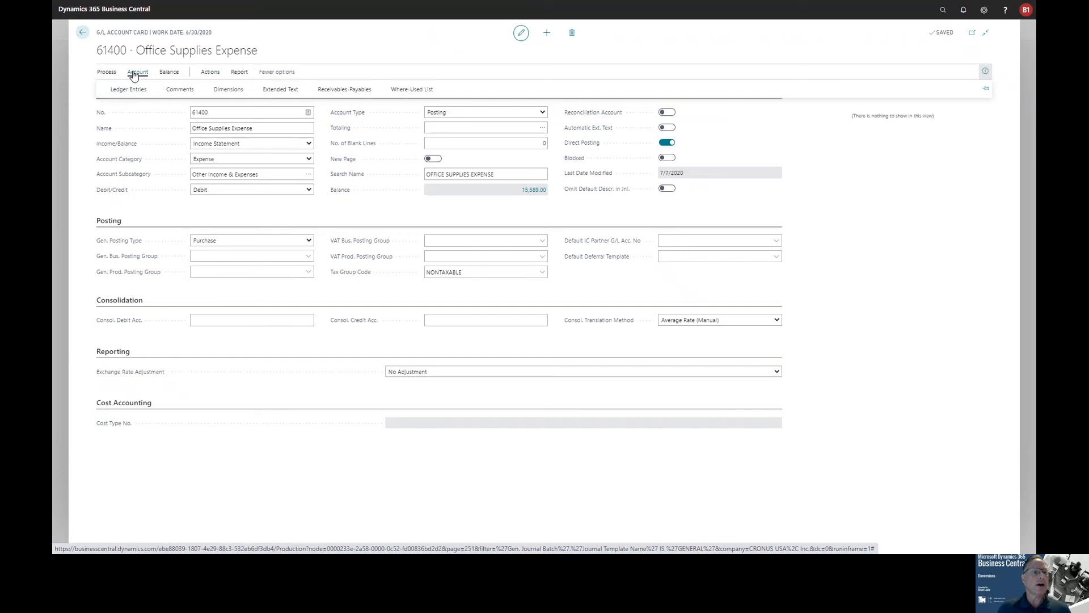
{"action": "left_click", "coordinate": [222, 93]}
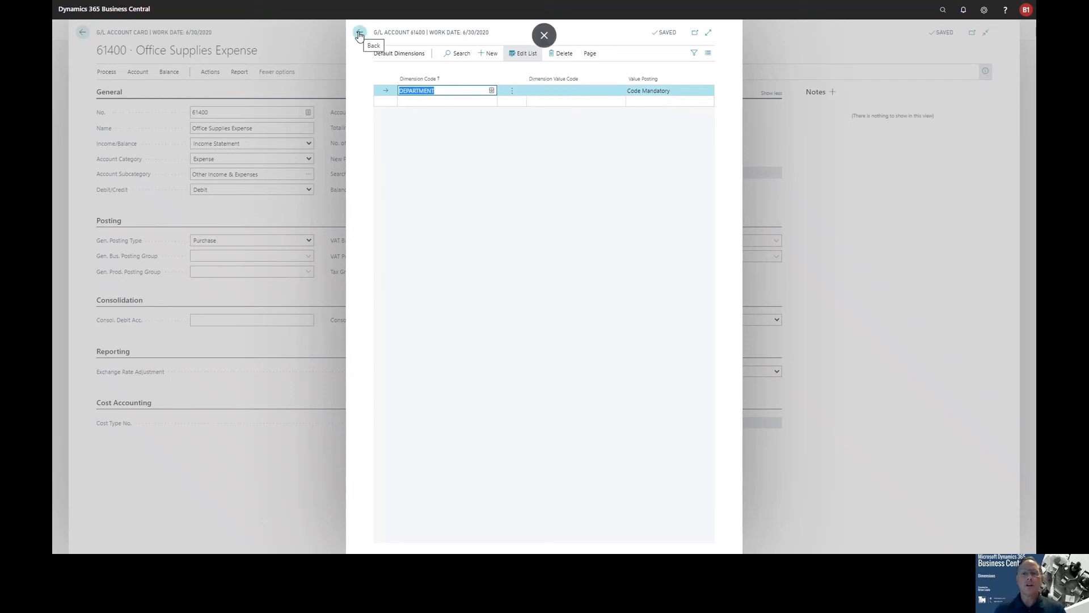
{"action": "left_click", "coordinate": [413, 102]}
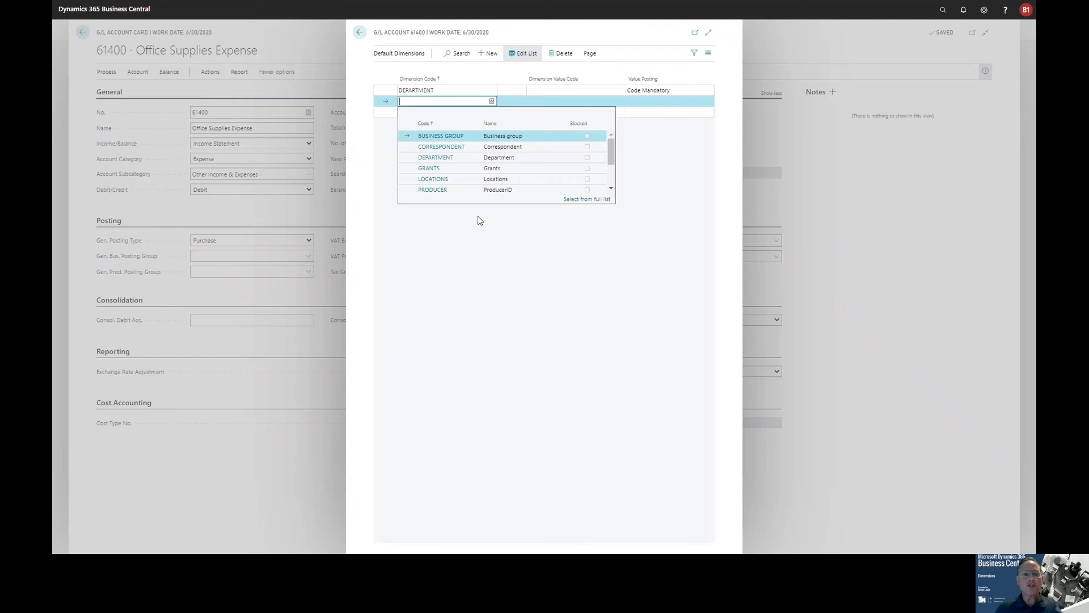
{"action": "left_click", "coordinate": [513, 264]}
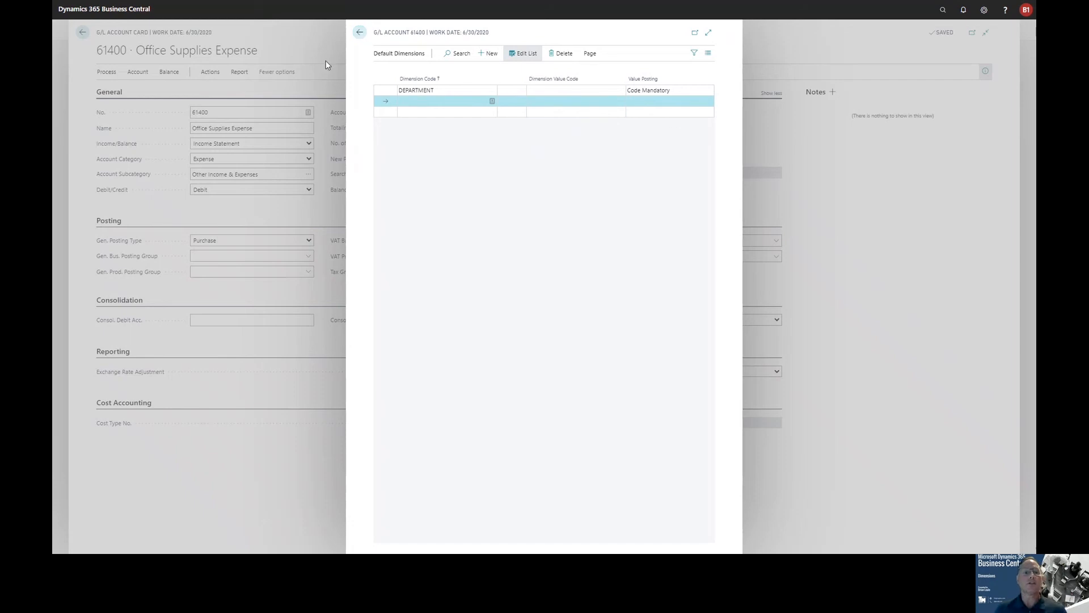
{"action": "left_click", "coordinate": [361, 34]}
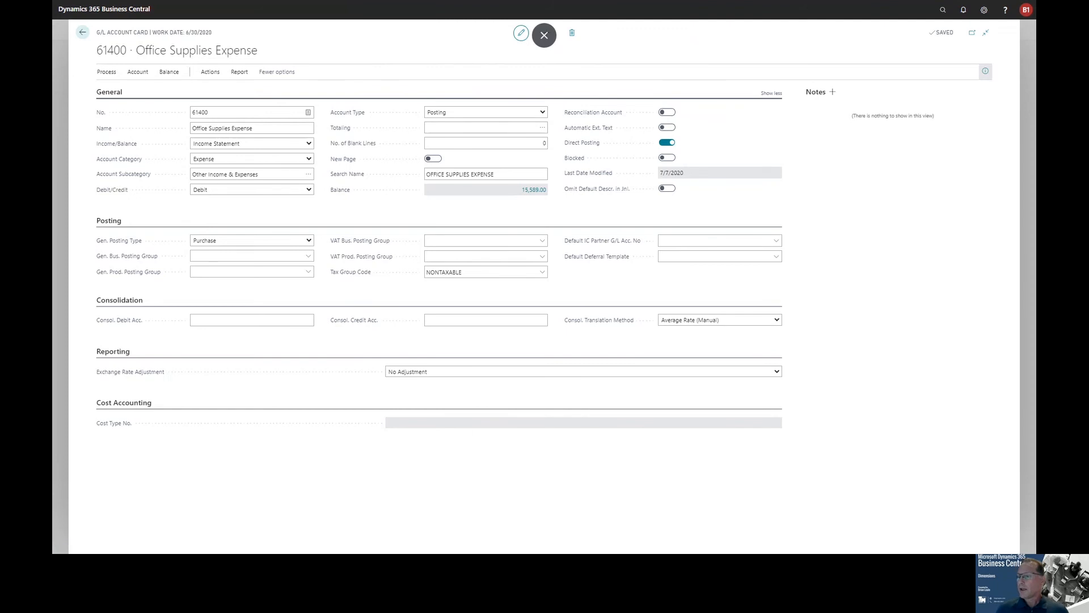
{"action": "left_click", "coordinate": [83, 36]}
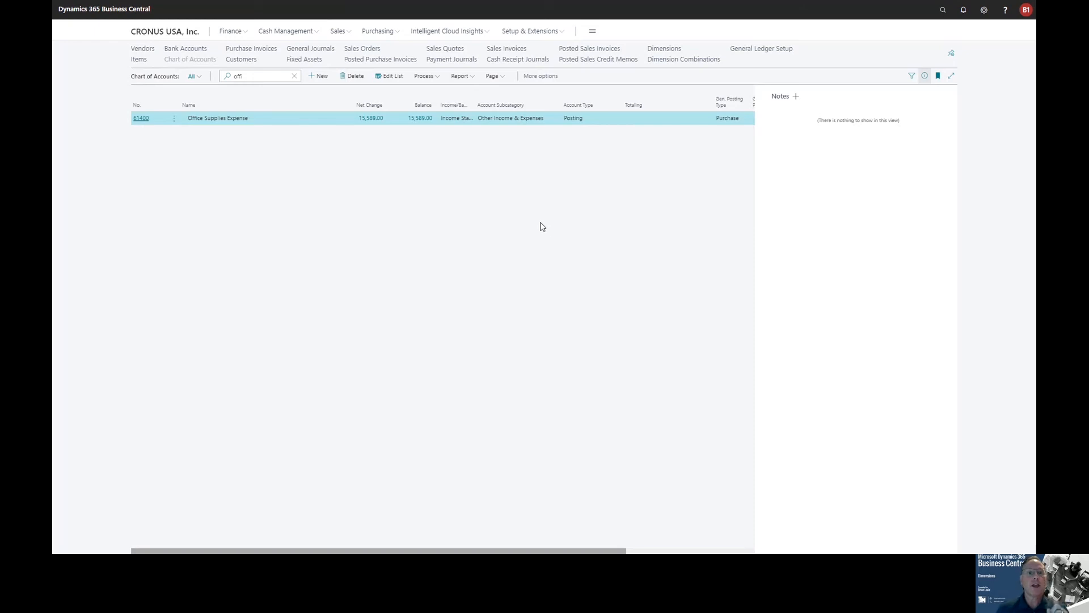
- Inspect the account type default dimensions of PRODUCTLINE and the value codes available for the Customer table, leaving them unchanged
{"action": "left_click", "coordinate": [666, 52]}
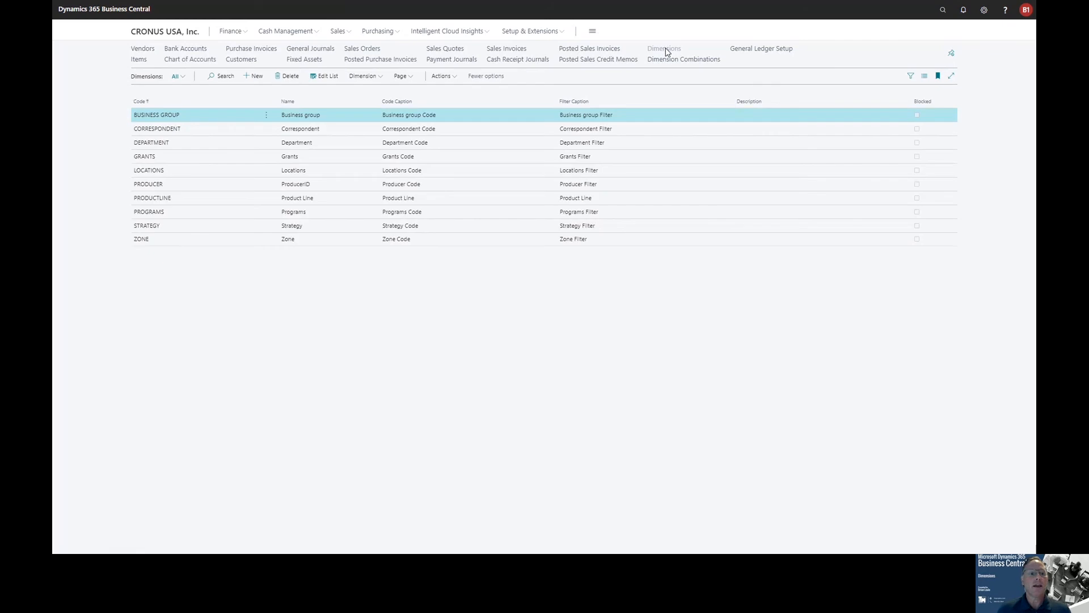
{"action": "left_click", "coordinate": [219, 206]}
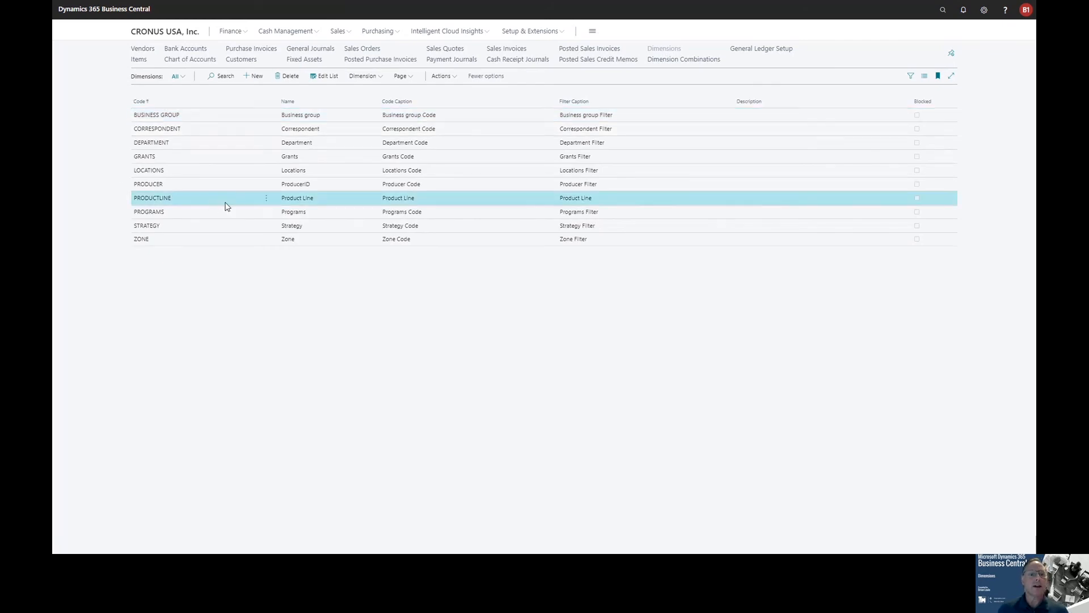
{"action": "left_click", "coordinate": [362, 75]}
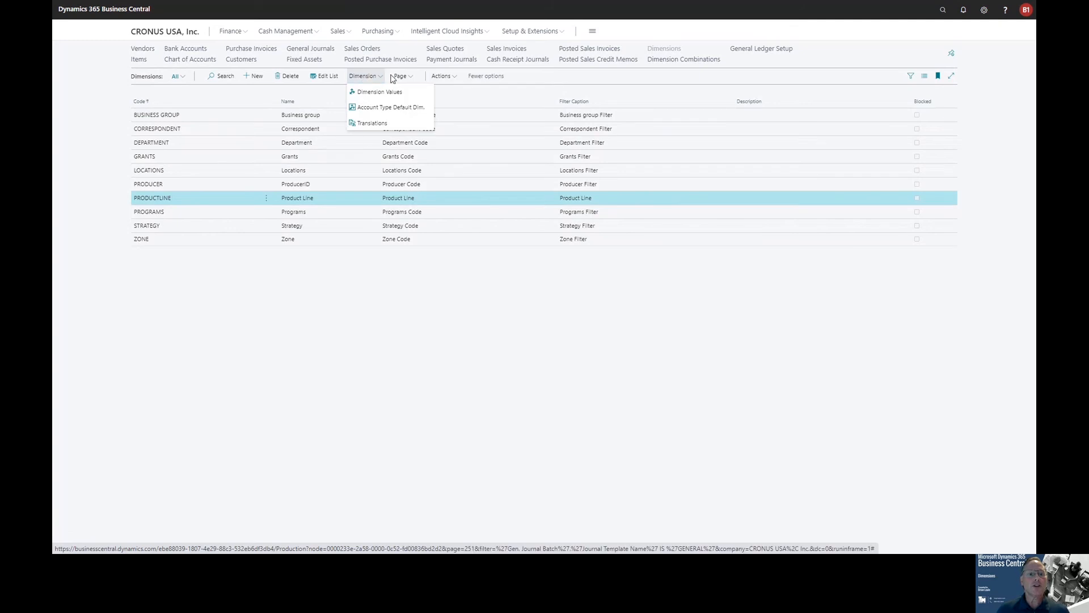
{"action": "left_click", "coordinate": [393, 107]}
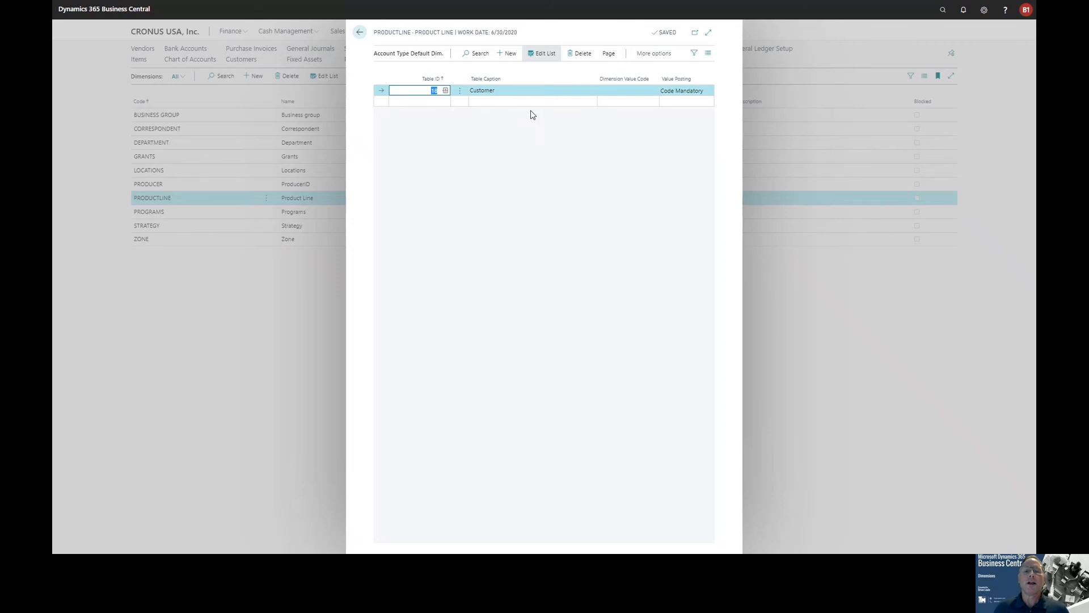
{"action": "left_click", "coordinate": [645, 92]}
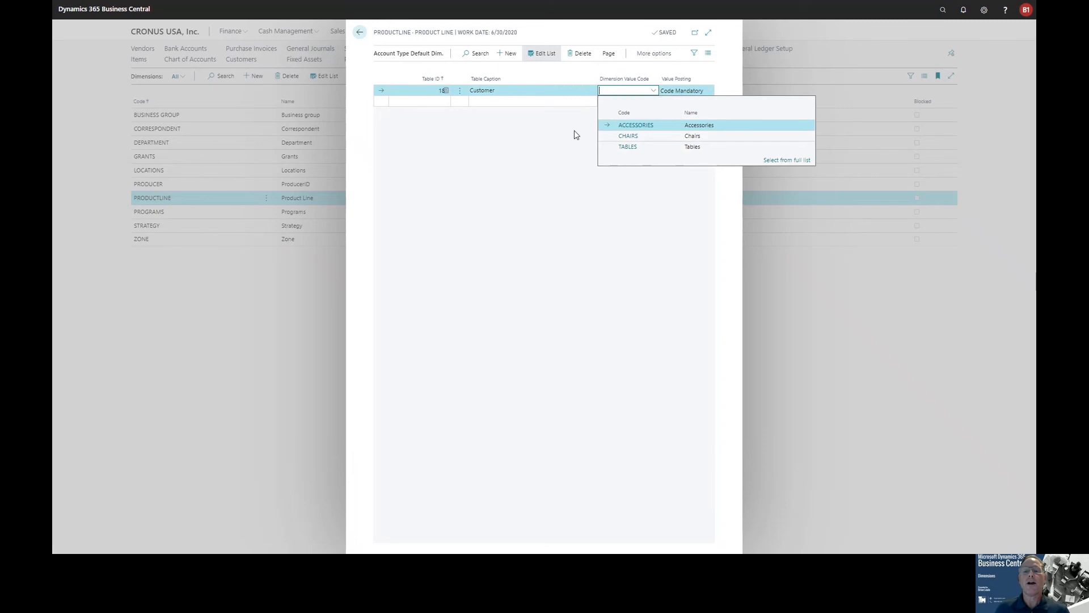
{"action": "left_click", "coordinate": [553, 131]}
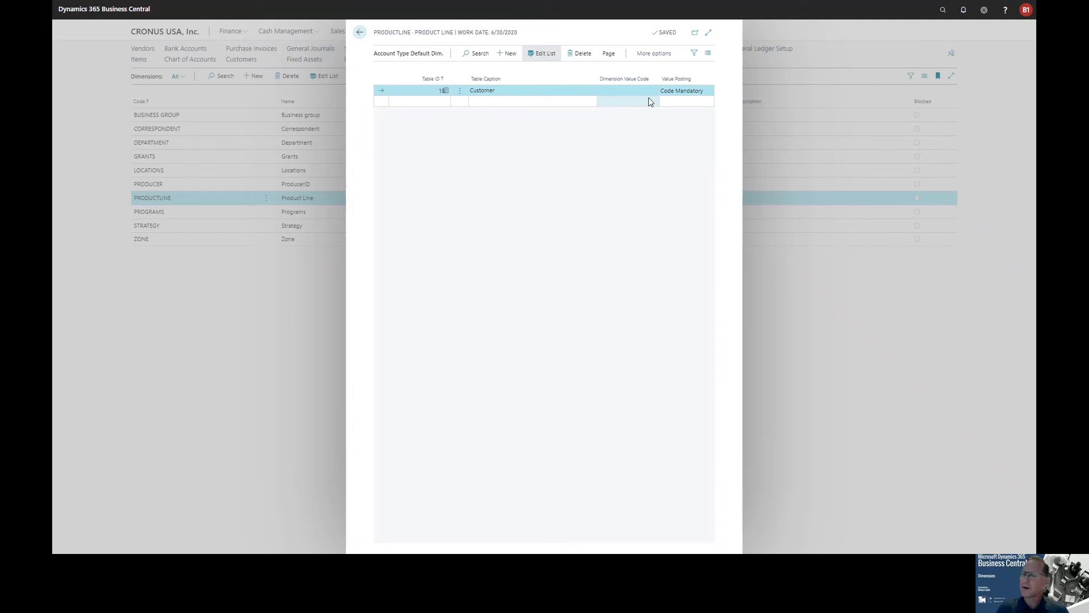
{"action": "left_click", "coordinate": [360, 34]}
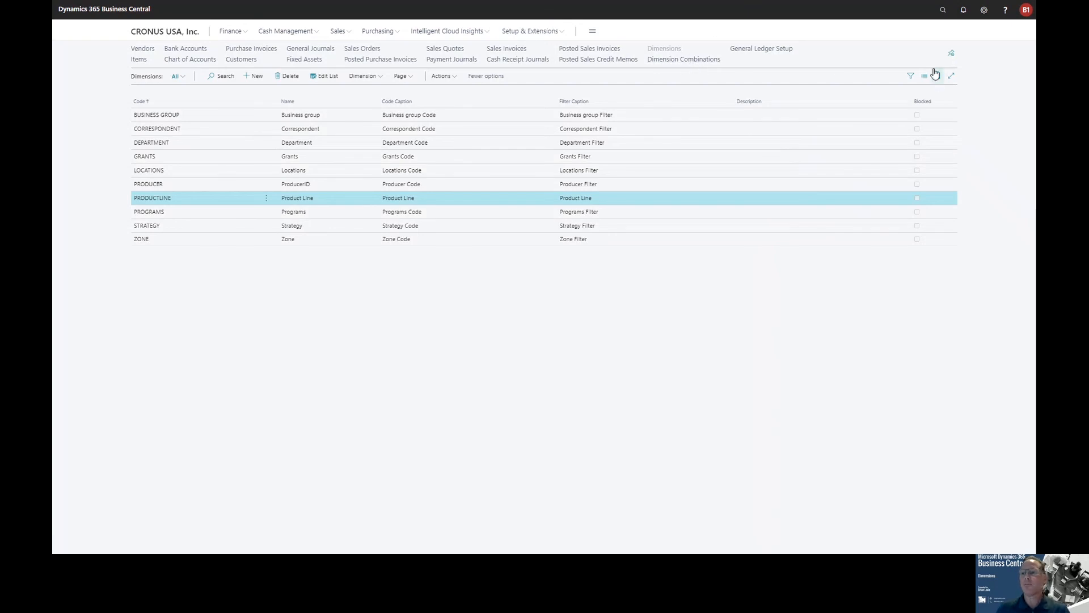
- Open the dimension value combinations for Grants and Department from the Dimension Combinations matrix
{"action": "left_click", "coordinate": [675, 60]}
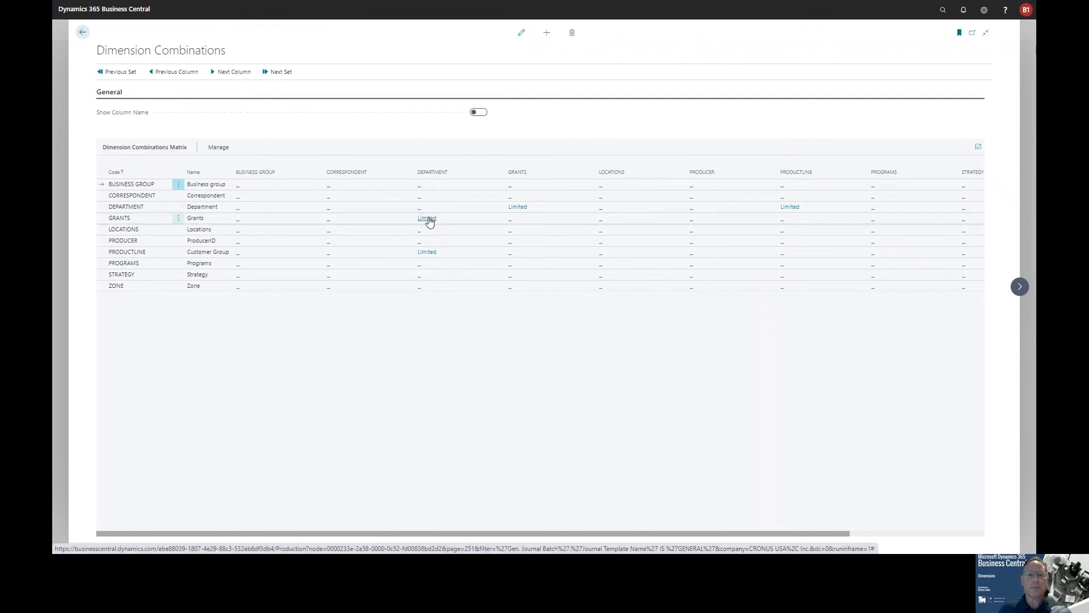
{"action": "left_click", "coordinate": [430, 220]}
{"action": "left_click", "coordinate": [430, 221]}
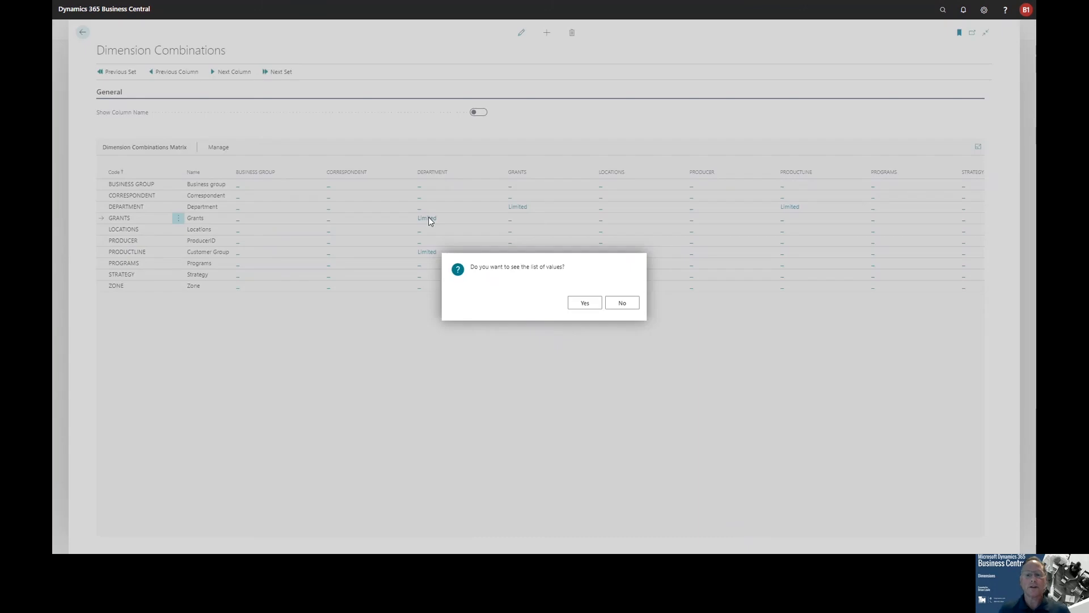
{"action": "left_click", "coordinate": [584, 303]}
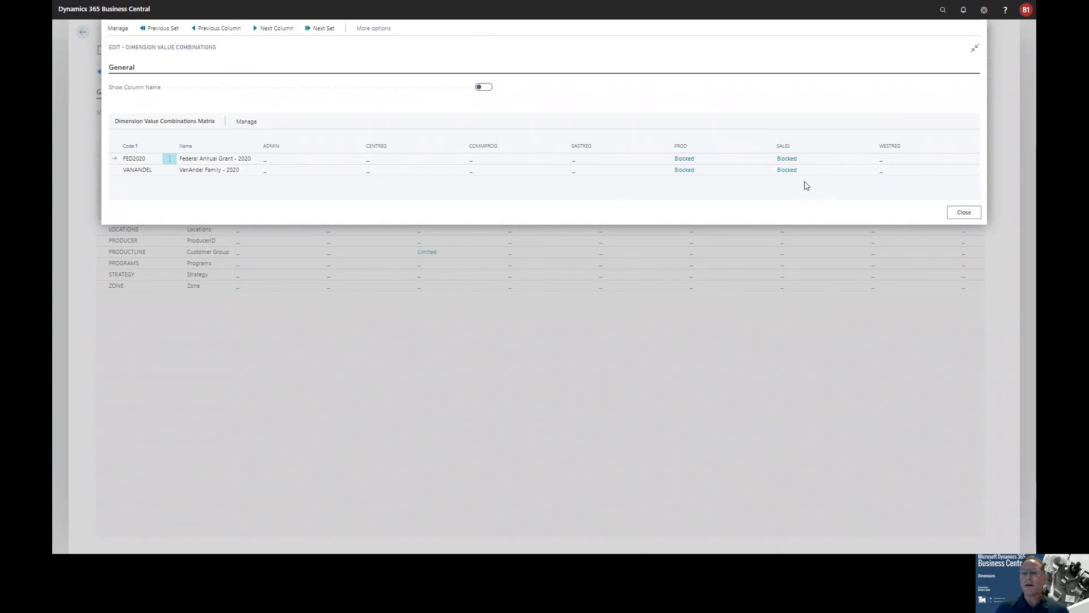
- Check the restriction options for the FED2020 and EASTREG combination, cancel them, and return to the Dimensions list
{"action": "left_click", "coordinate": [574, 163]}
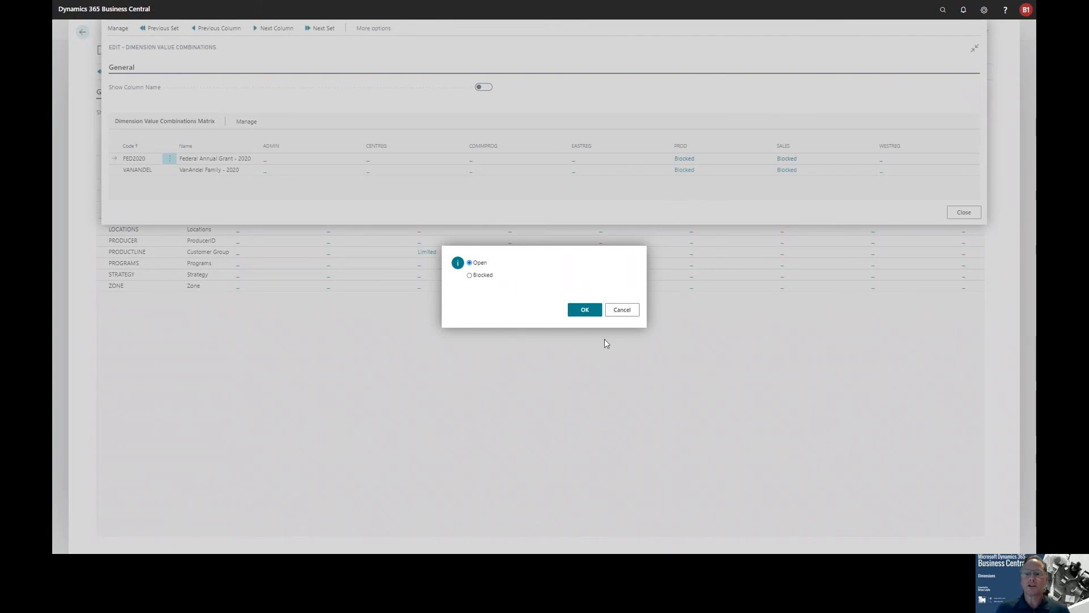
{"action": "left_click", "coordinate": [628, 309]}
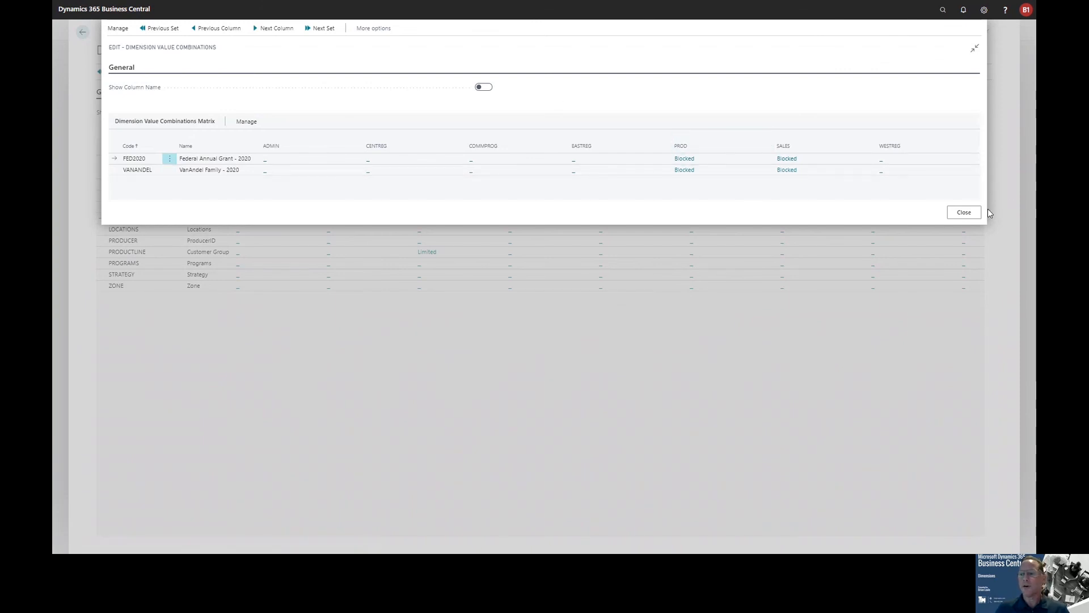
{"action": "left_click", "coordinate": [965, 217]}
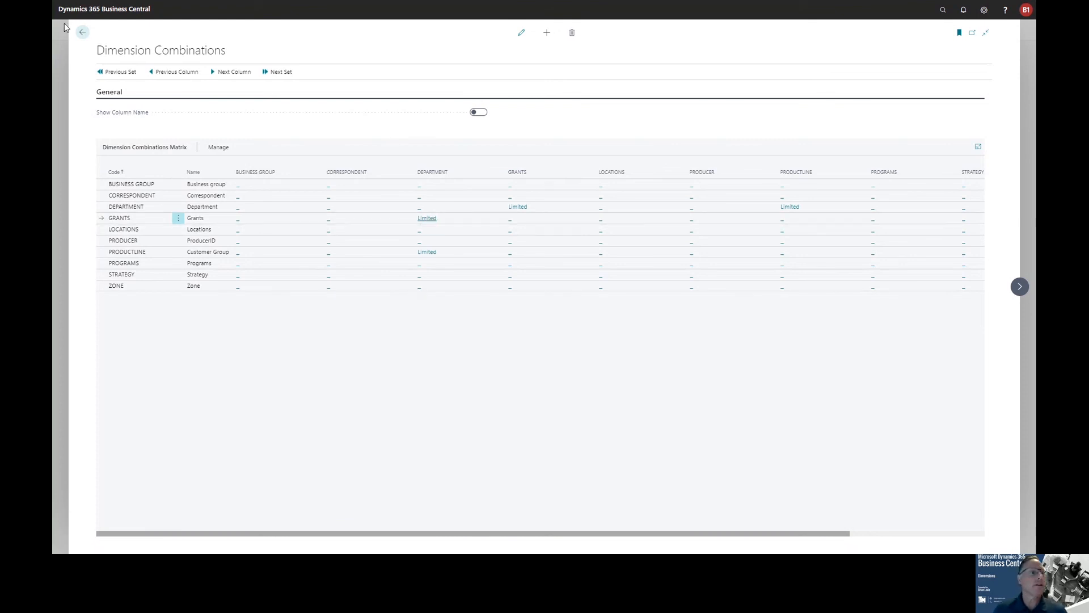
{"action": "left_click", "coordinate": [81, 33]}
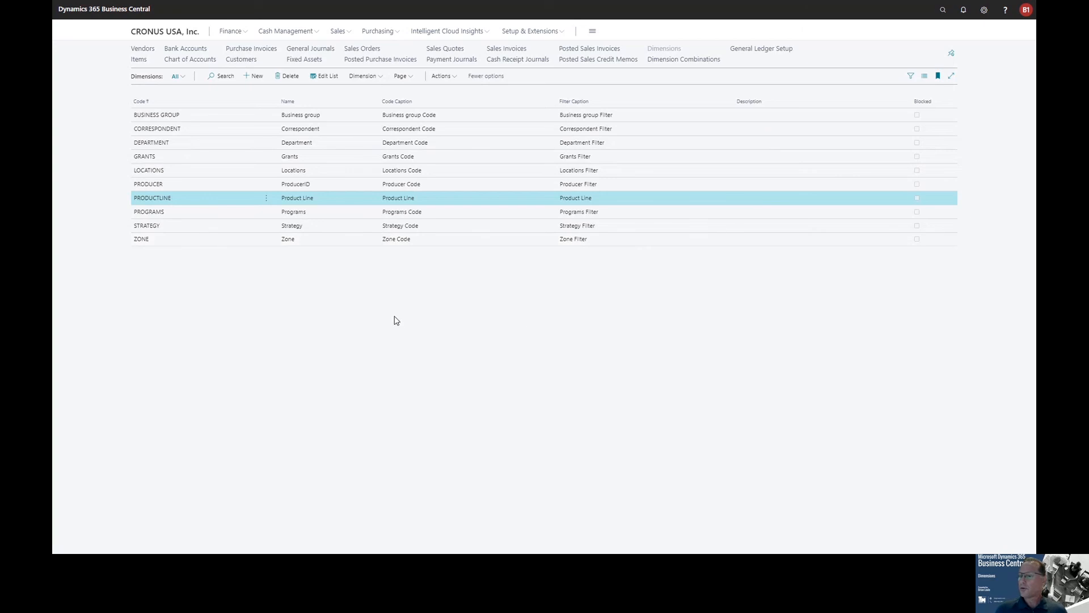
- Open the OFFSUP general journal batch and show the dimension code columns of its Office Supplies Expense line
{"action": "left_click", "coordinate": [229, 34]}
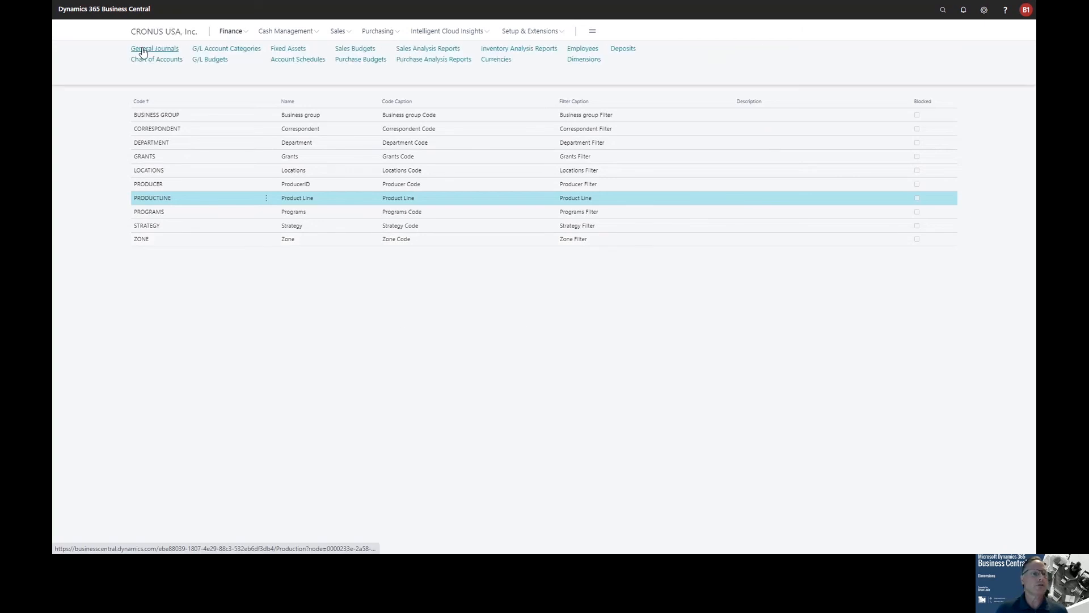
{"action": "left_click", "coordinate": [142, 50]}
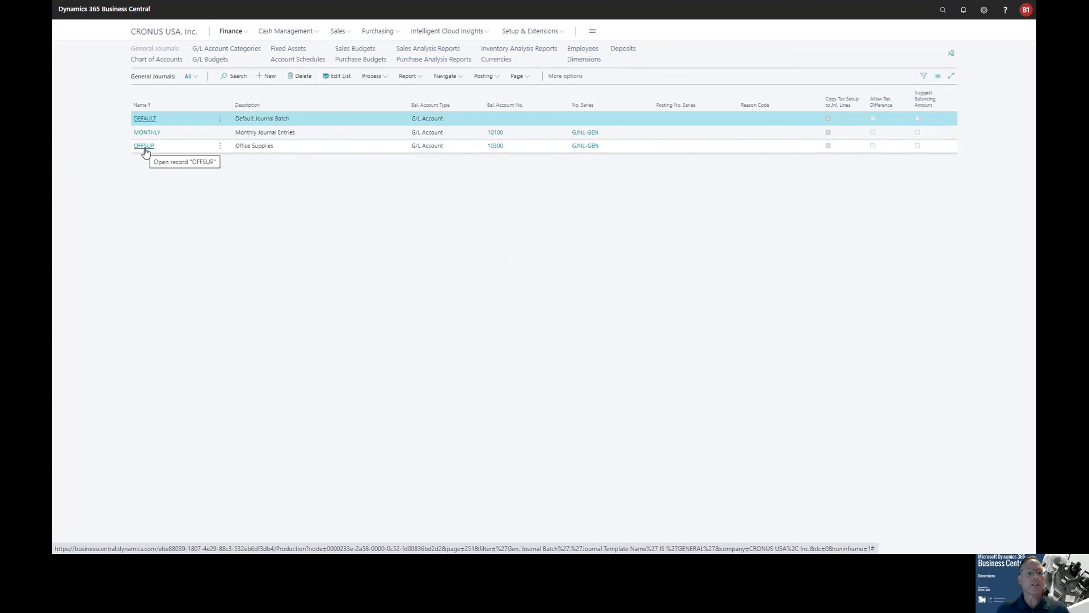
{"action": "left_click", "coordinate": [144, 150]}
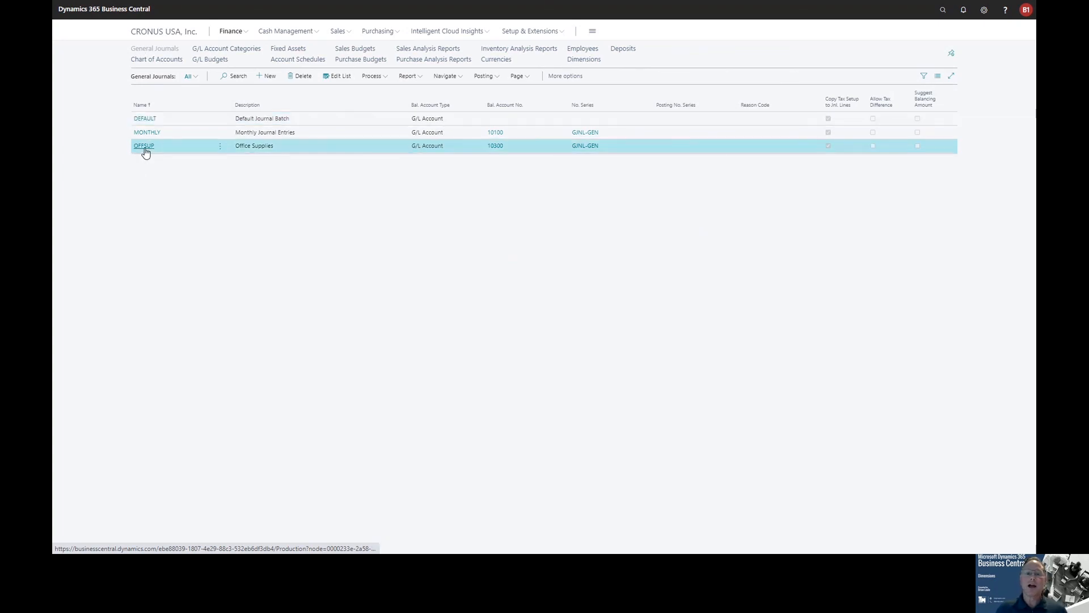
{"action": "left_click", "coordinate": [144, 149]}
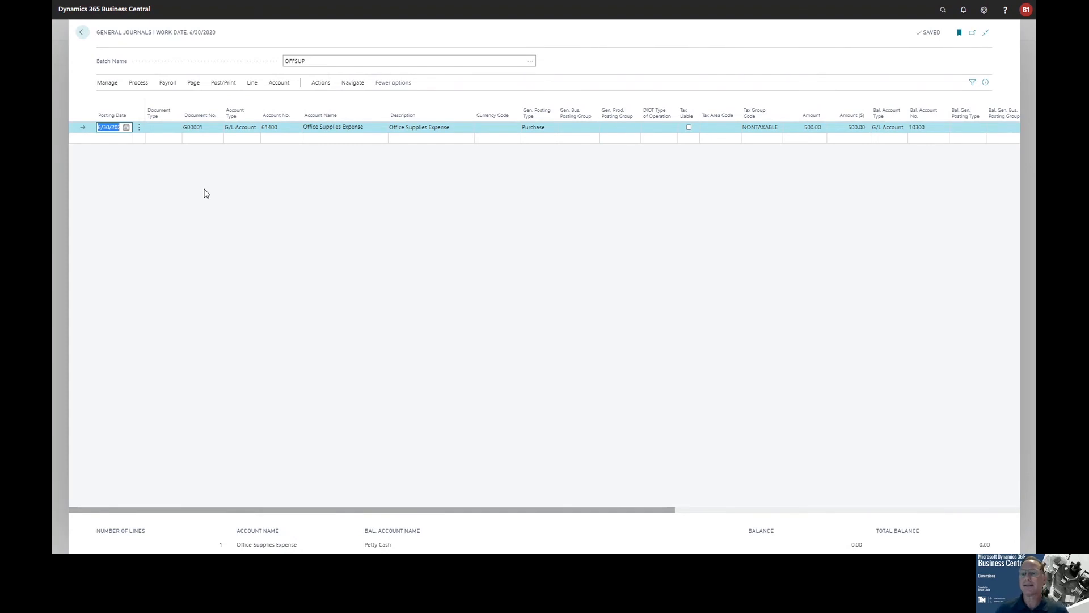
{"action": "mouse_move", "coordinate": [671, 510]}
{"action": "left_mouse_down"}
{"action": "mouse_move", "coordinate": [705, 508]}
{"action": "mouse_move", "coordinate": [661, 505]}
{"action": "mouse_move", "coordinate": [674, 507]}
{"action": "left_mouse_up"}
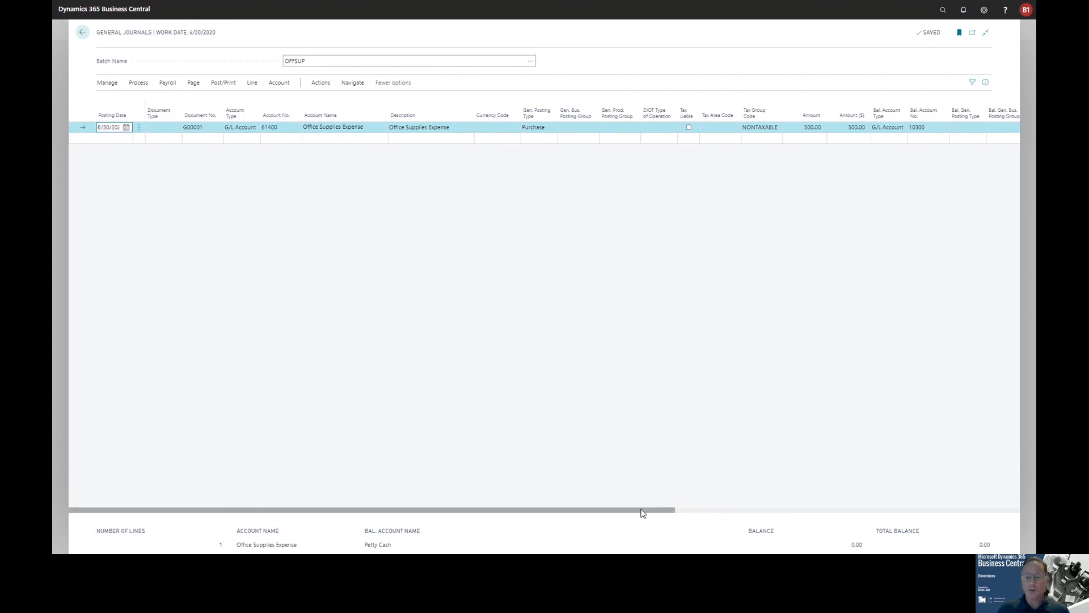
{"action": "left_click_drag", "start_coordinate": [643, 512], "coordinate": [991, 494]}
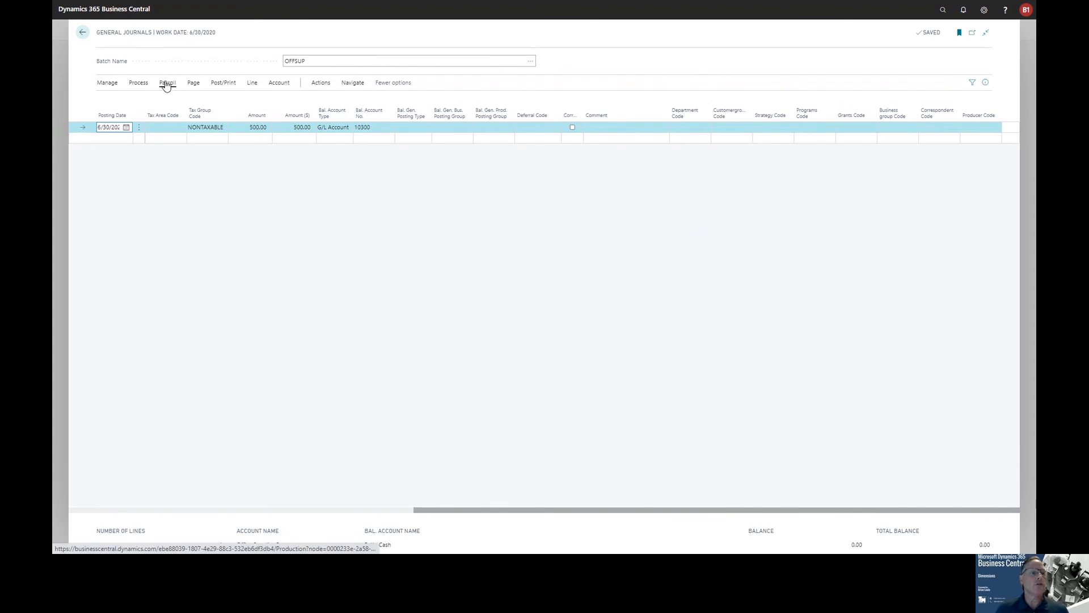
- Preview the posting of the OFFSUP journal, review the resulting messages, and return to the journal lines
{"action": "left_click", "coordinate": [138, 82]}
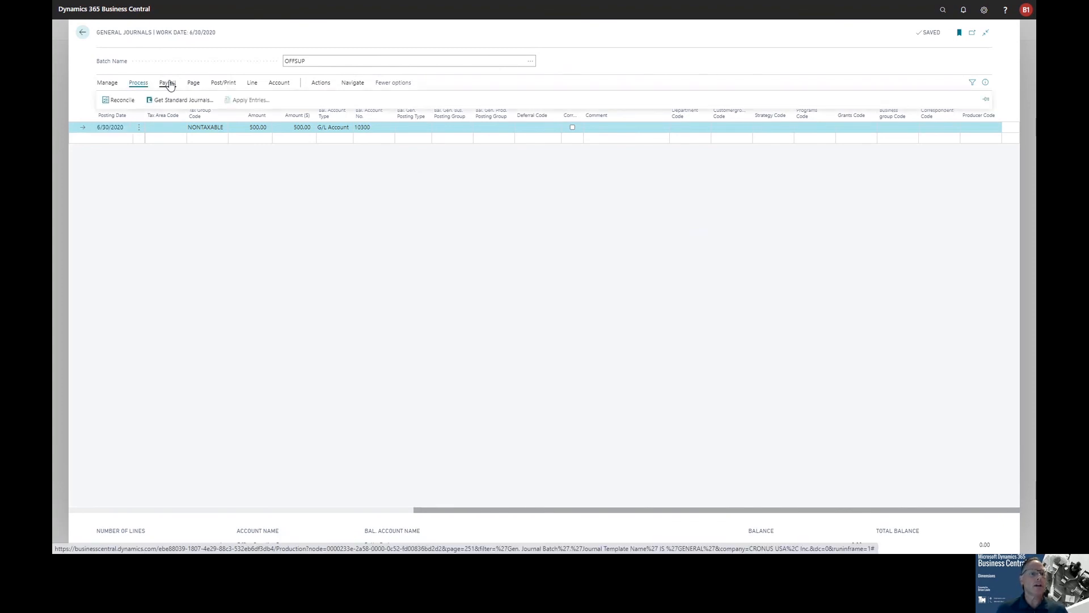
{"action": "left_click", "coordinate": [223, 83]}
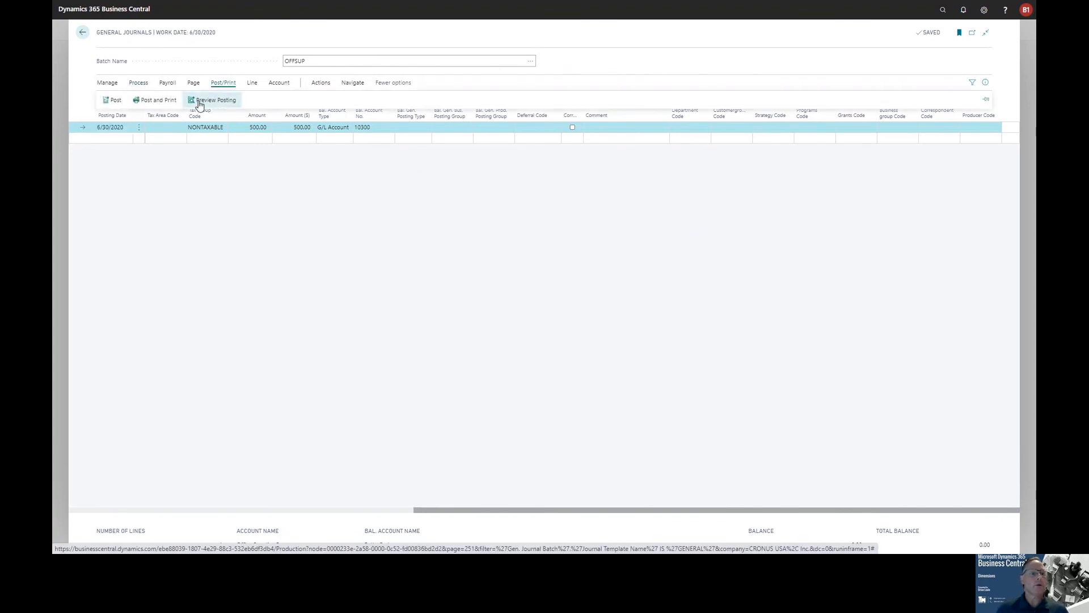
{"action": "left_click", "coordinate": [207, 101]}
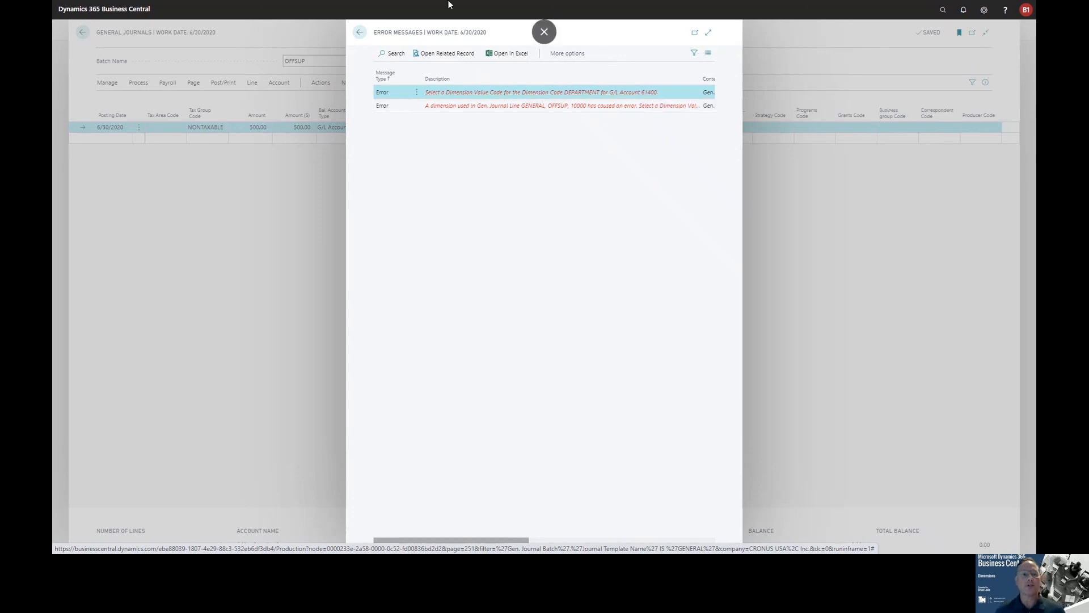
{"action": "left_click", "coordinate": [360, 33]}
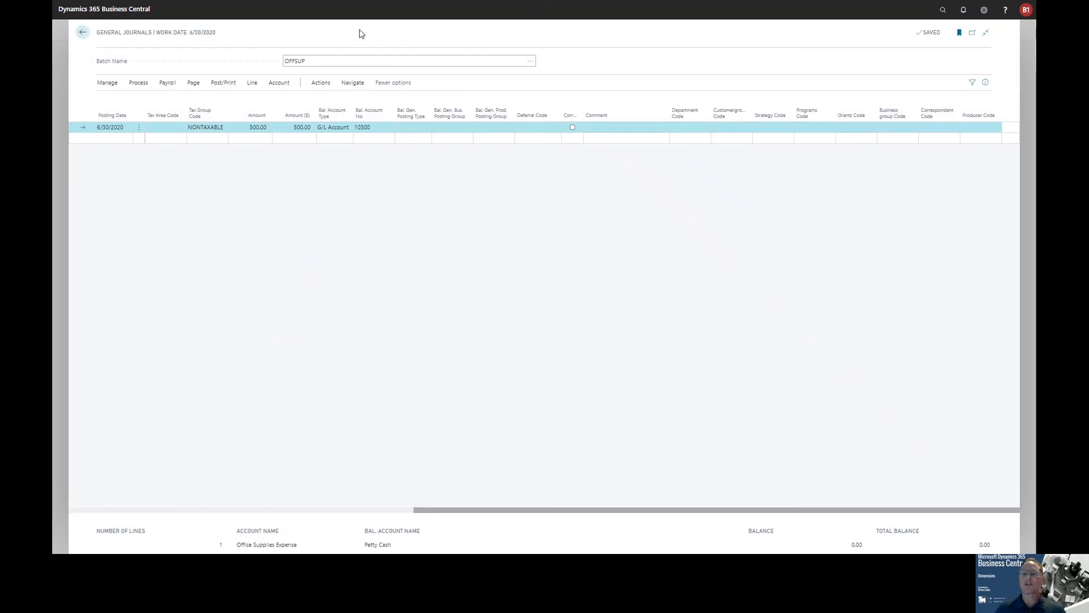
- Set the Department Code of the Office Supplies Expense journal line to SALES
{"action": "left_click", "coordinate": [696, 127]}
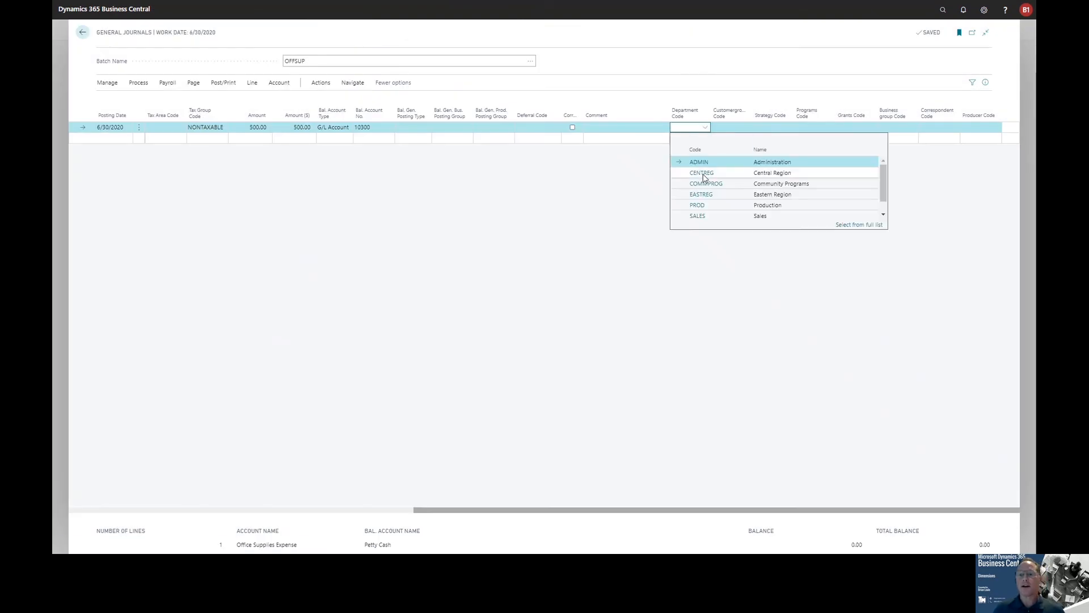
{"action": "left_click", "coordinate": [697, 216]}
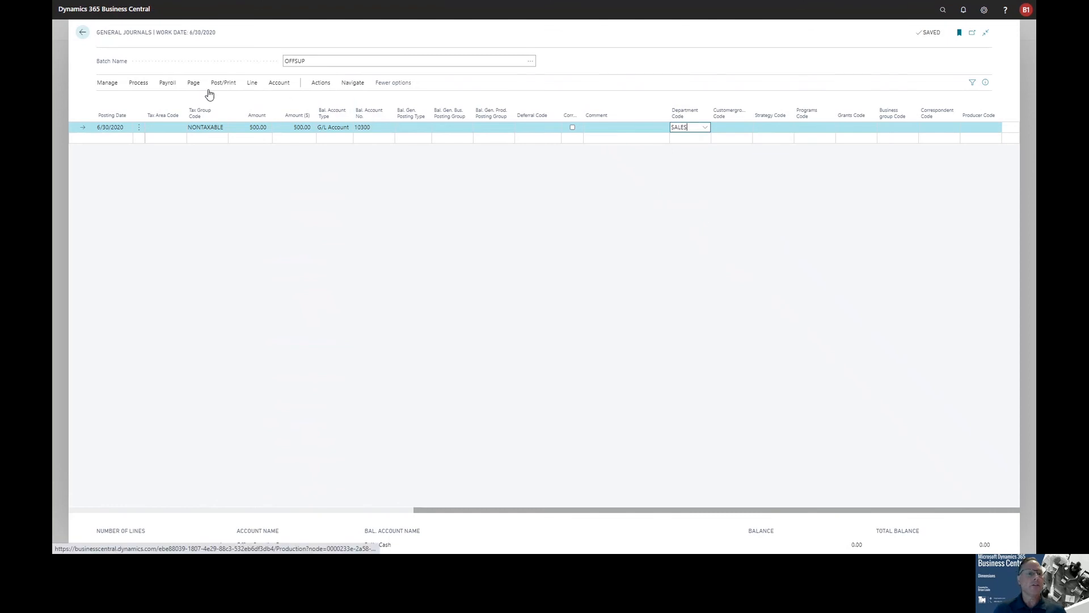
{"action": "key", "text": "Tab"}
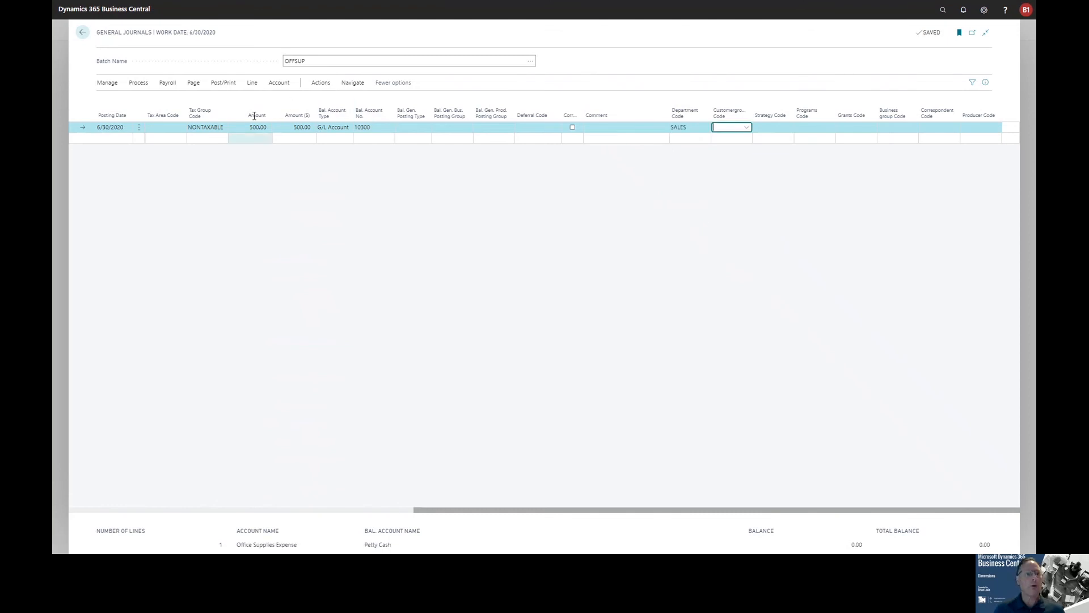
- Preview the OFFSUP journal's posting again with the department assigned, then return to the list of journal batches
{"action": "left_click", "coordinate": [218, 84]}
{"action": "left_click", "coordinate": [201, 100]}
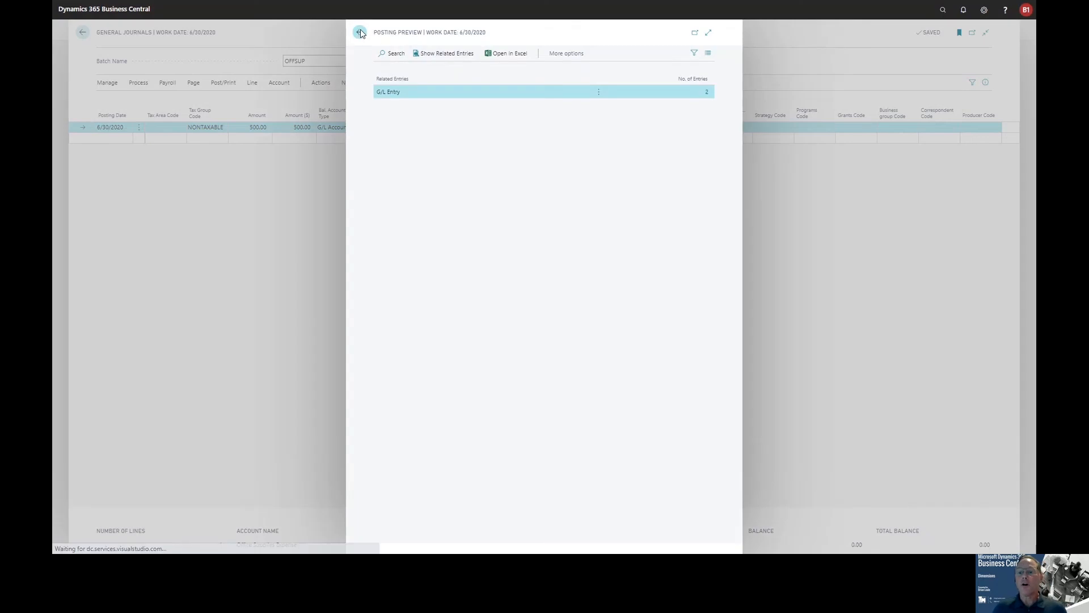
{"action": "left_click", "coordinate": [359, 32]}
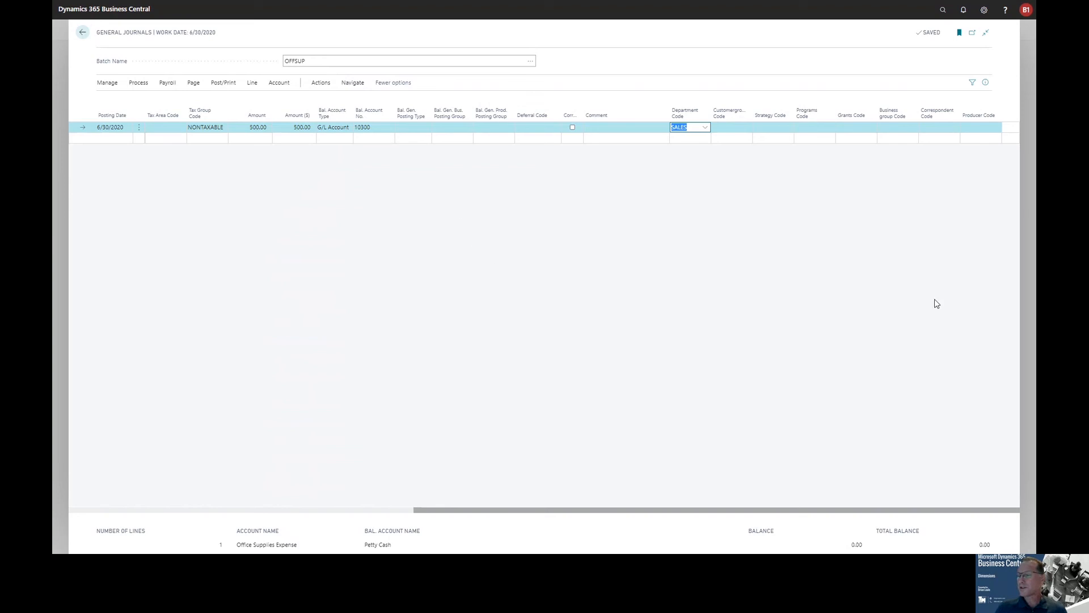
{"action": "left_click", "coordinate": [83, 35]}
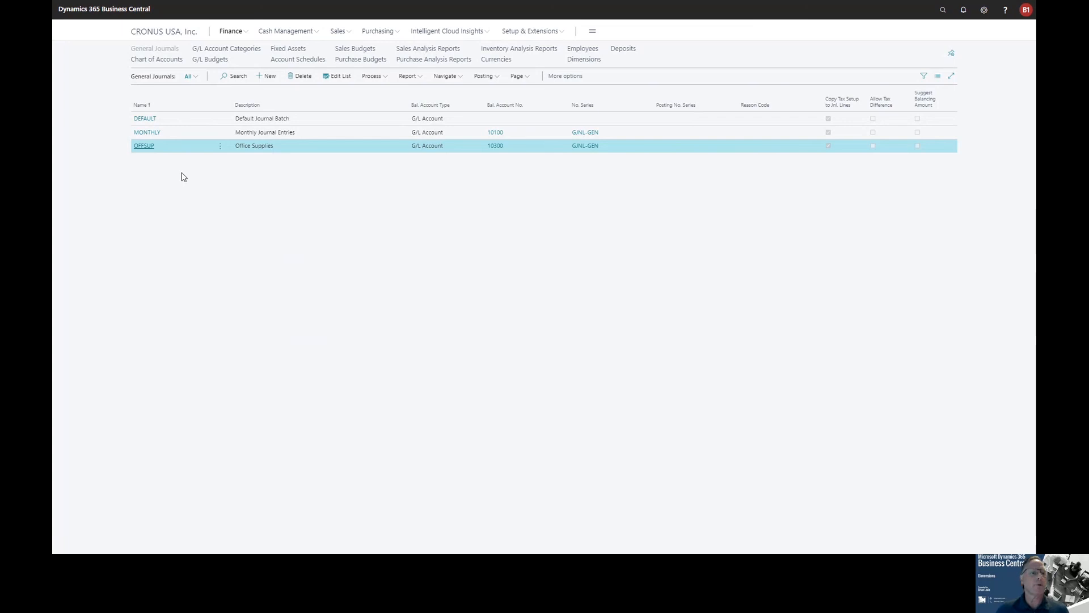
- Open the DEFAULT journal batch and preview the posting of its Miscellaneous Expense line to check the department and grant combination
{"action": "left_click", "coordinate": [146, 119]}
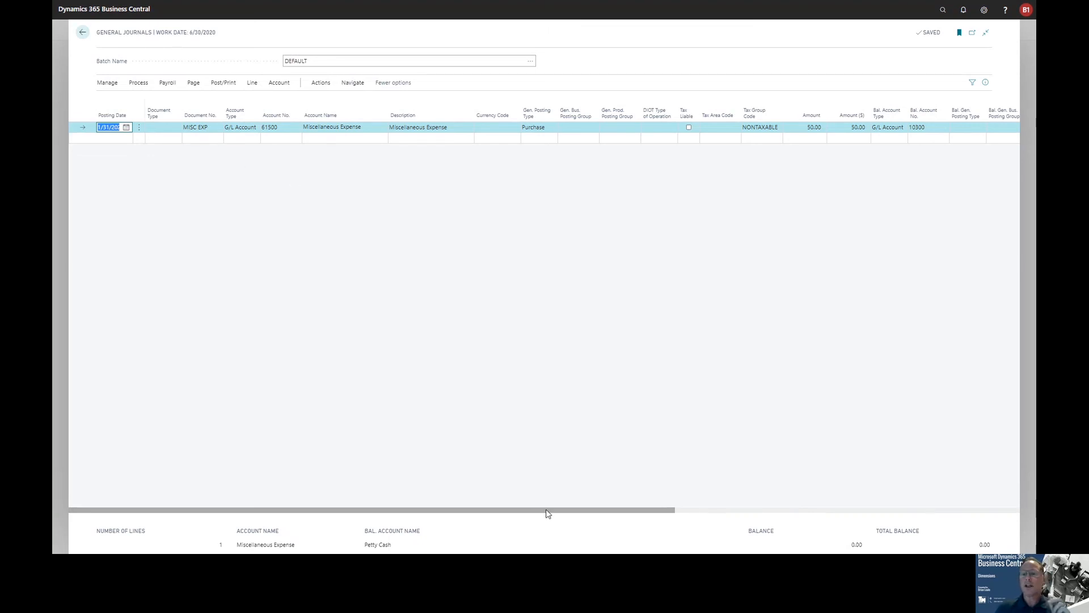
{"action": "left_click_drag", "start_coordinate": [548, 514], "coordinate": [918, 518]}
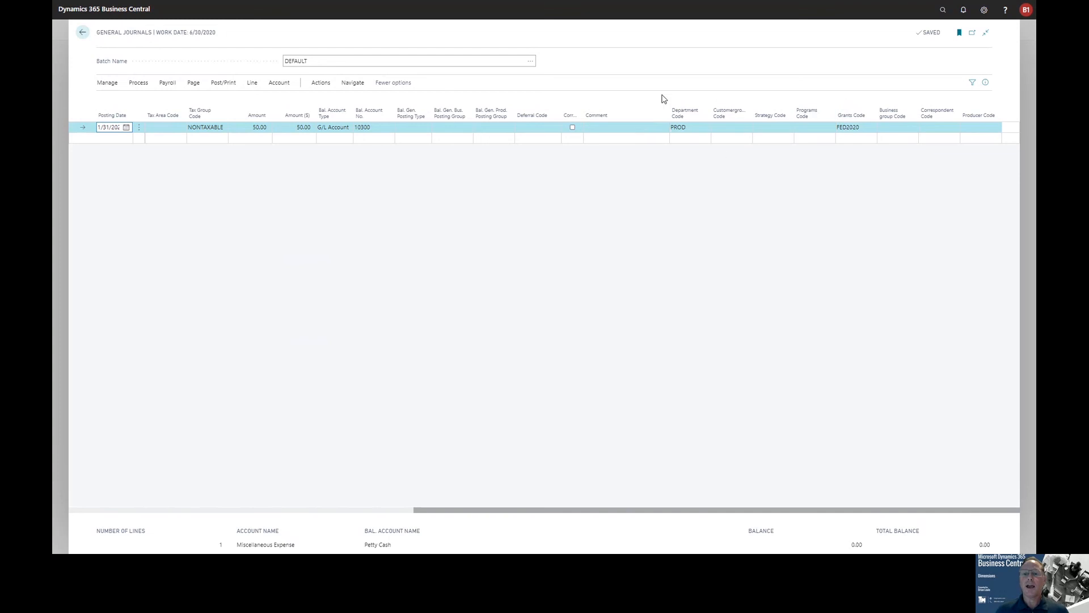
{"action": "left_click", "coordinate": [703, 124]}
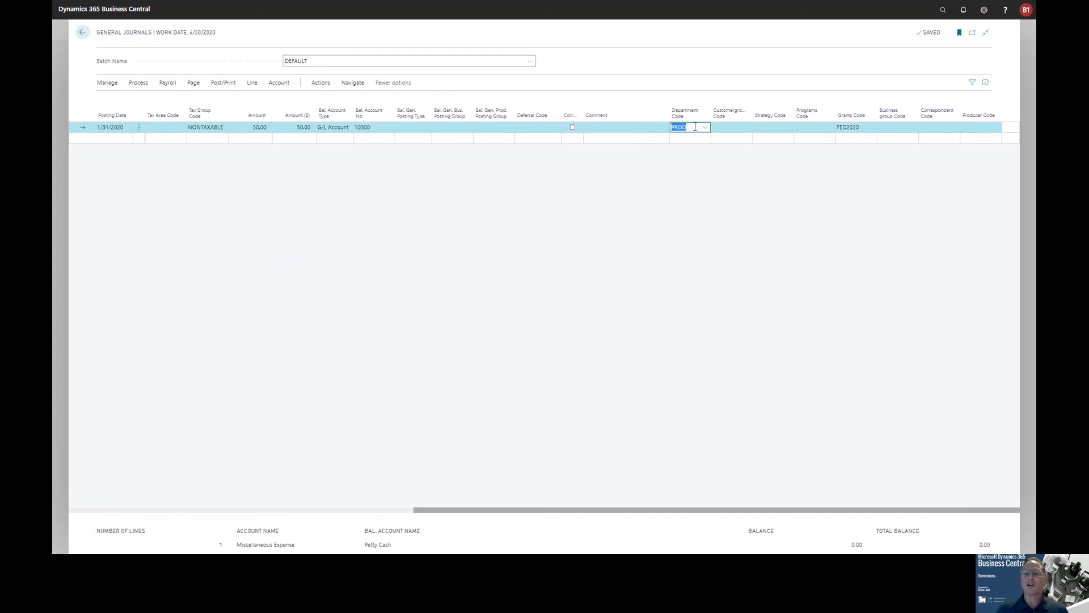
{"action": "left_click", "coordinate": [221, 84]}
{"action": "left_click", "coordinate": [215, 100]}
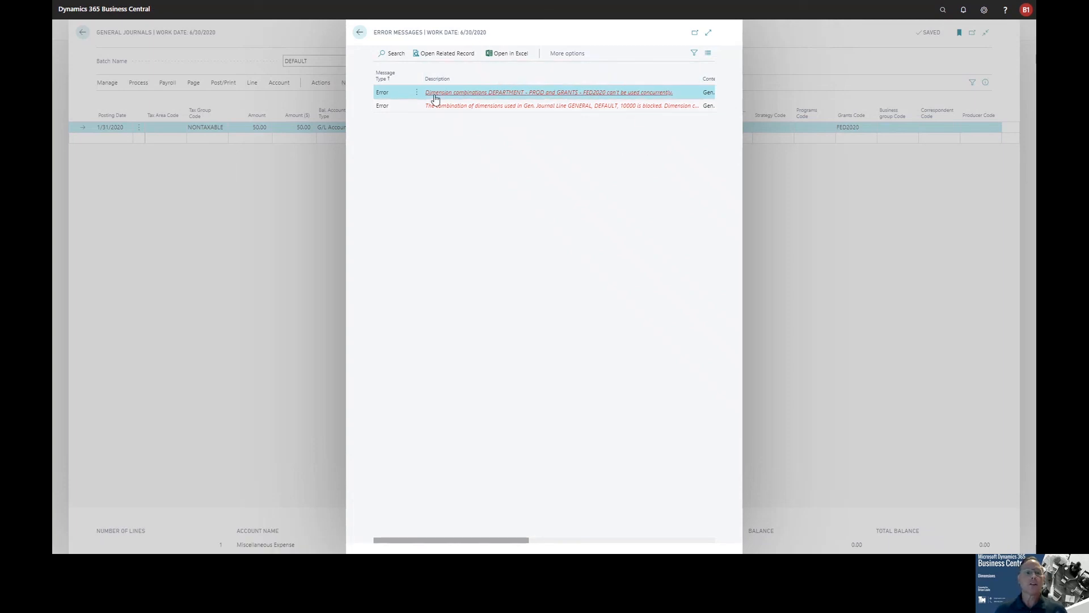
{"action": "left_click", "coordinate": [360, 33]}
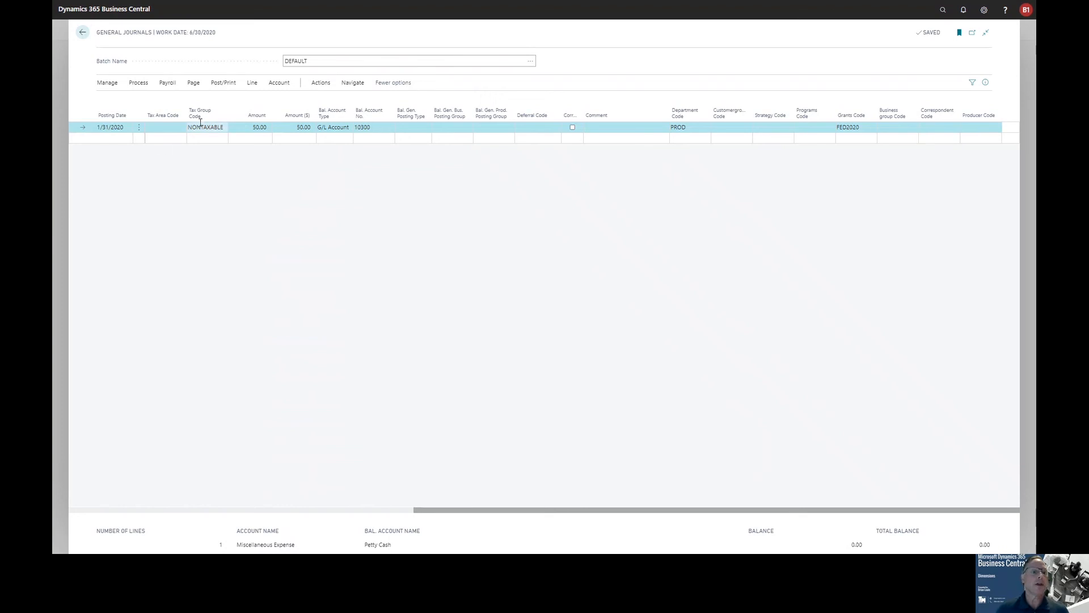
- Add the ZONE dimension with value code 1 to the Miscellaneous Expense line's dimension set entries
{"action": "left_click", "coordinate": [352, 84]}
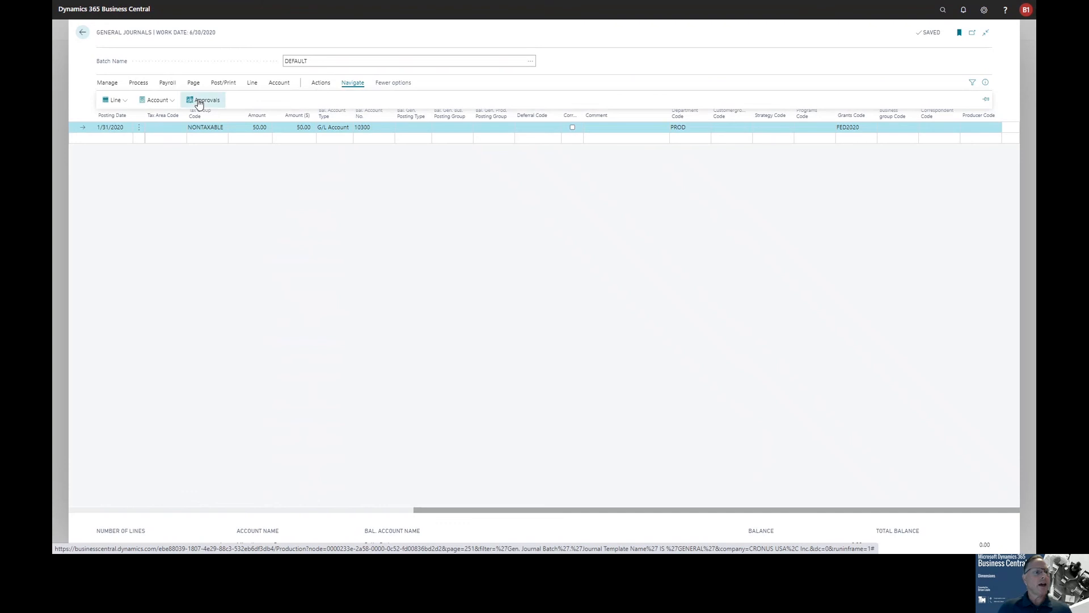
{"action": "left_click", "coordinate": [117, 99]}
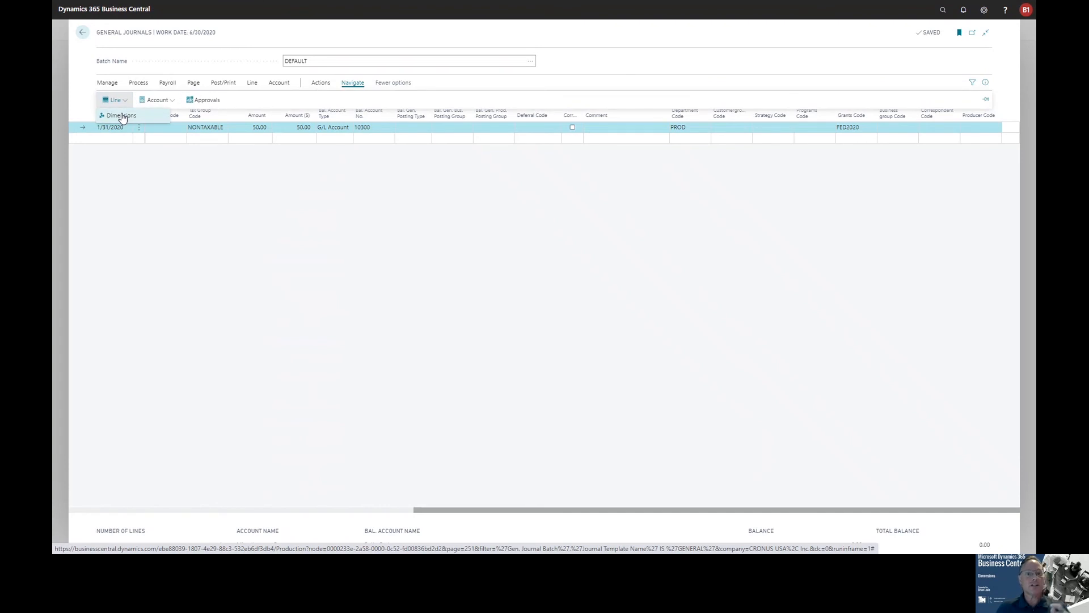
{"action": "left_click", "coordinate": [122, 116]}
{"action": "left_click", "coordinate": [371, 111]}
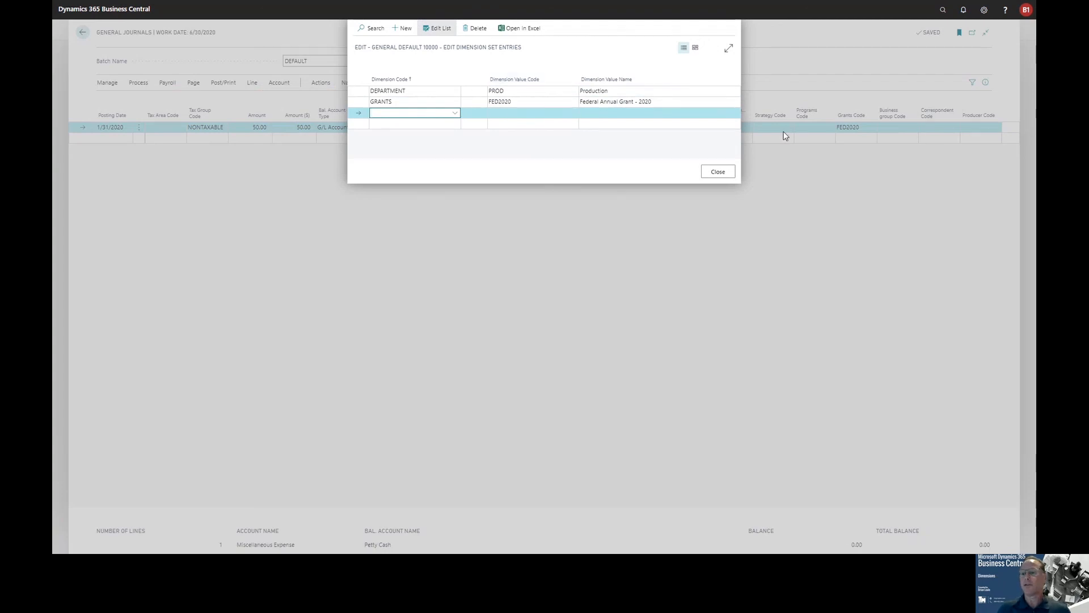
{"action": "left_click", "coordinate": [454, 113]}
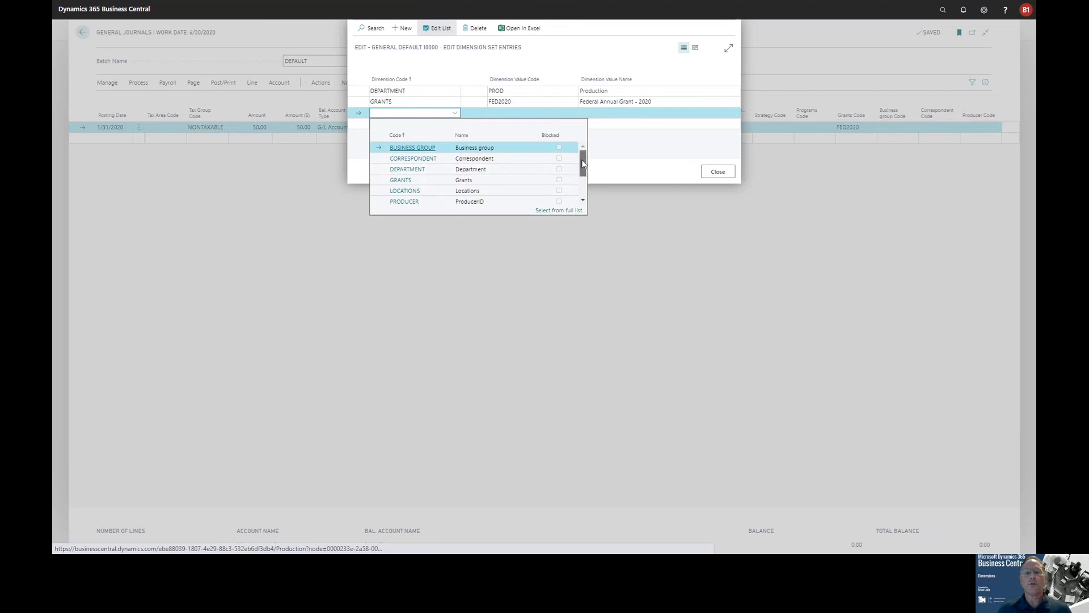
{"action": "scroll", "coordinate": [574, 165], "scroll_direction": "down", "scroll_amount": 2}
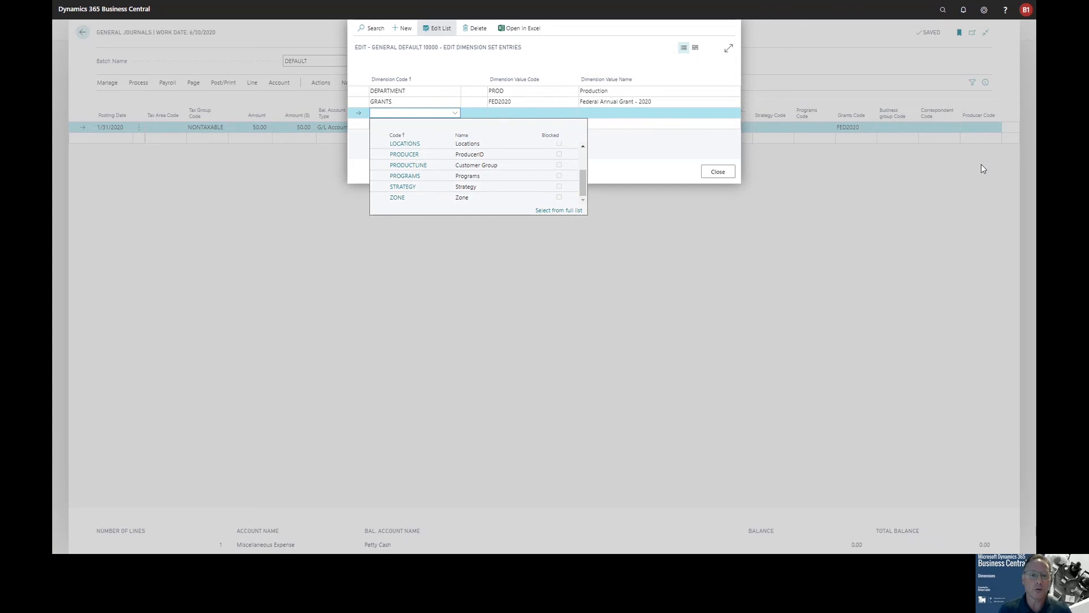
{"action": "left_click", "coordinate": [397, 198]}
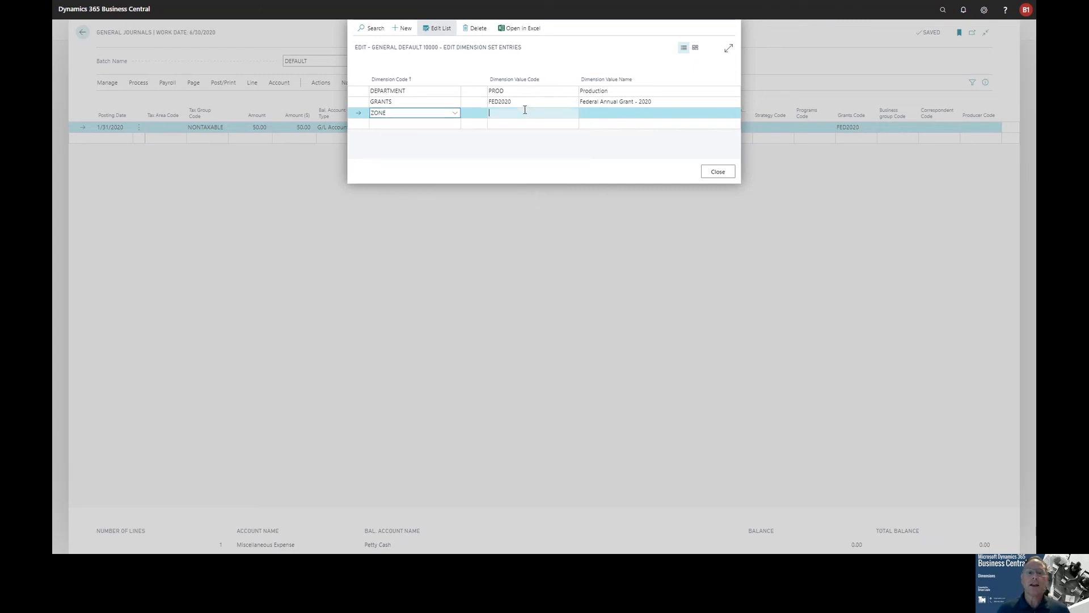
{"action": "type", "text": "1"}
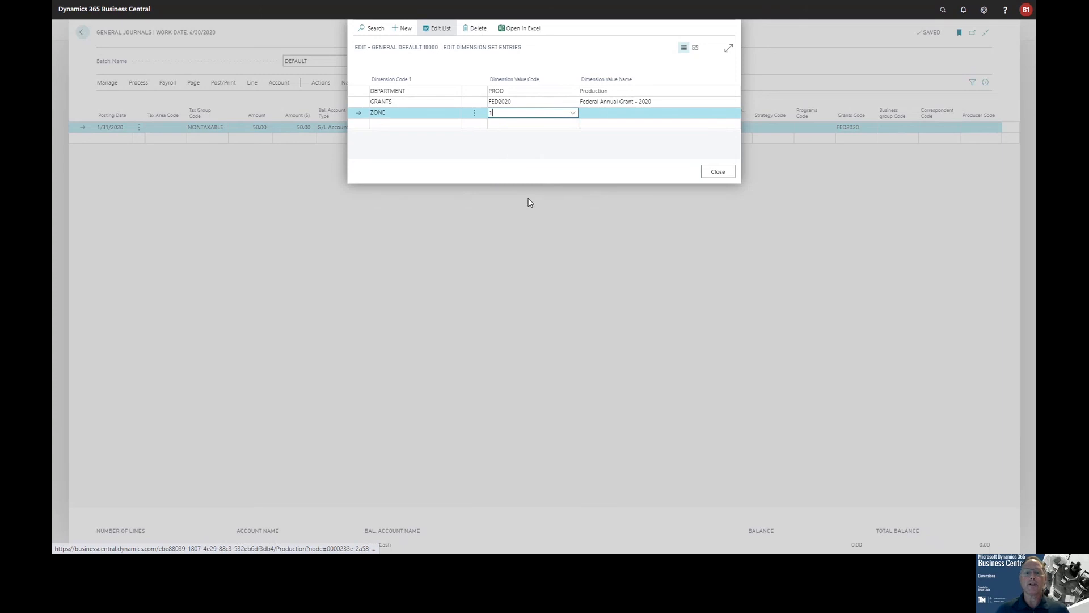
{"action": "left_click", "coordinate": [609, 120]}
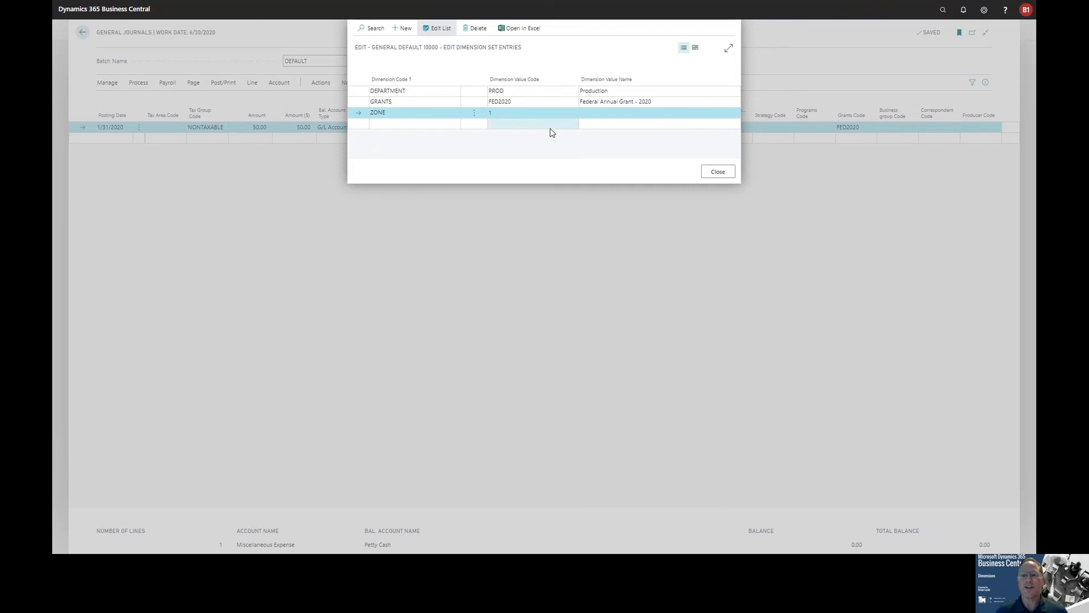
{"action": "left_click", "coordinate": [718, 172]}
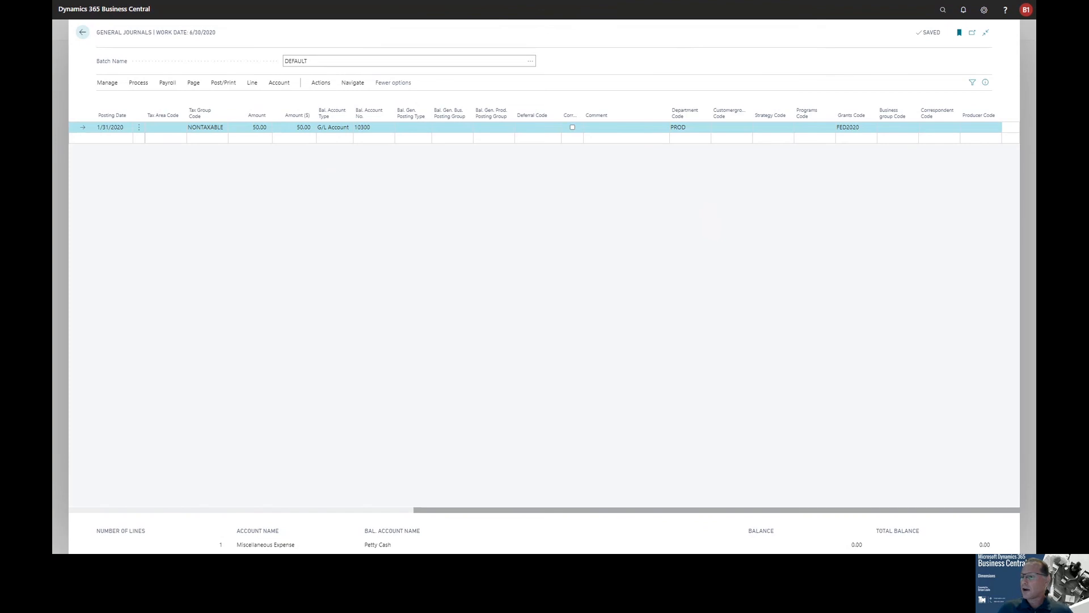
- Leave the DEFAULT general journal and open the list of sales orders
{"action": "left_click", "coordinate": [81, 35]}
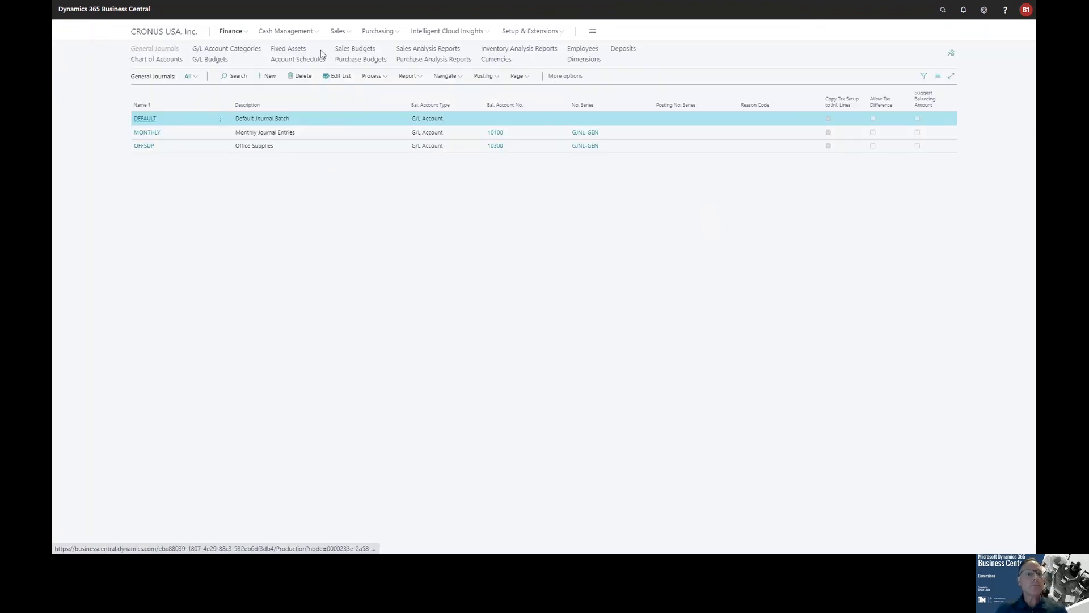
{"action": "left_click", "coordinate": [339, 33]}
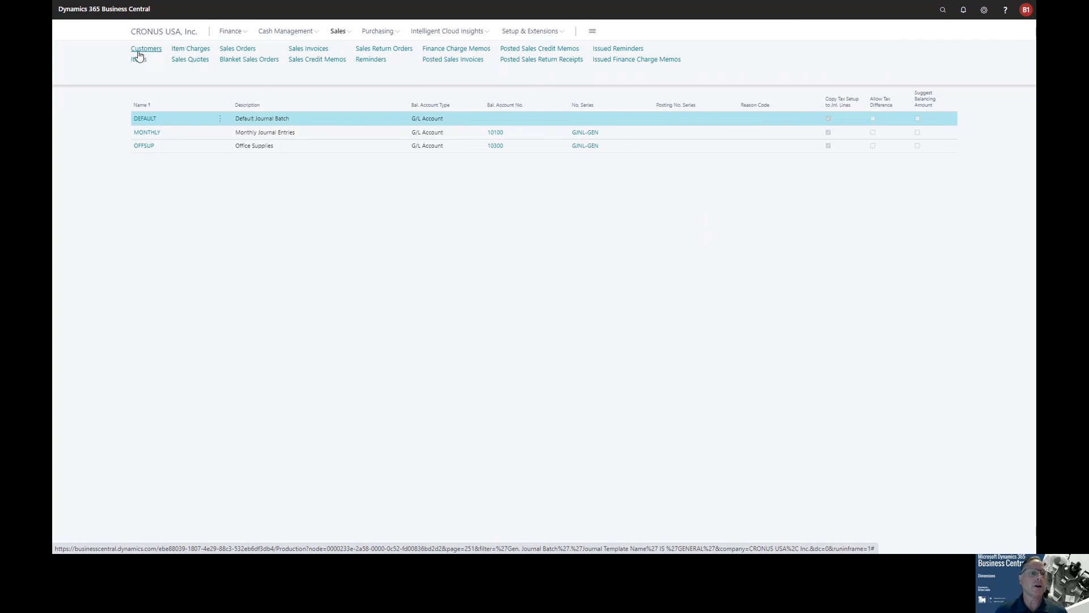
{"action": "left_click", "coordinate": [142, 52]}
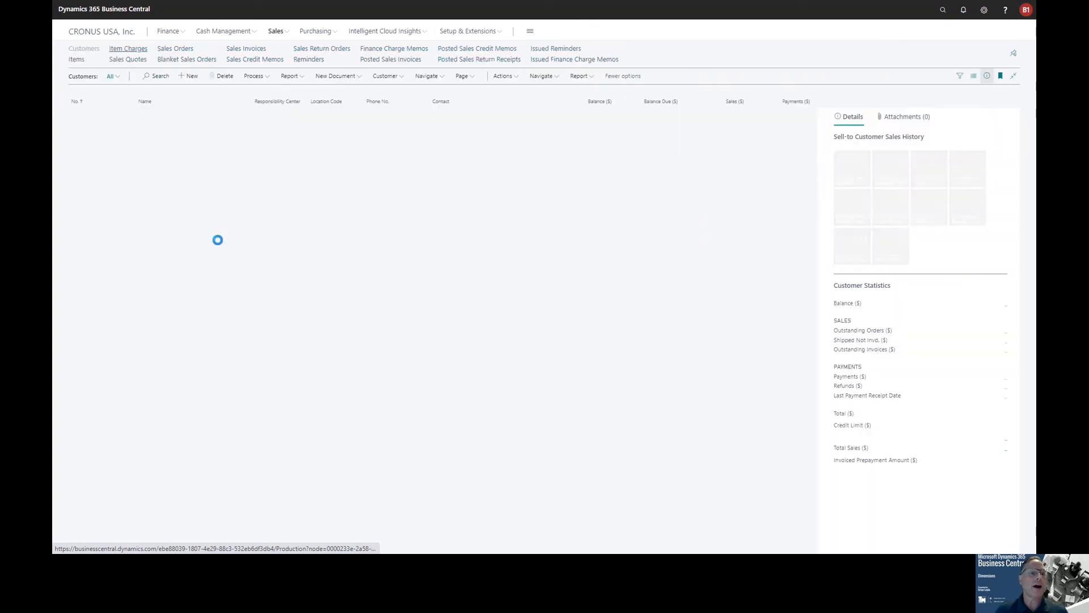
{"action": "left_click", "coordinate": [257, 52]}
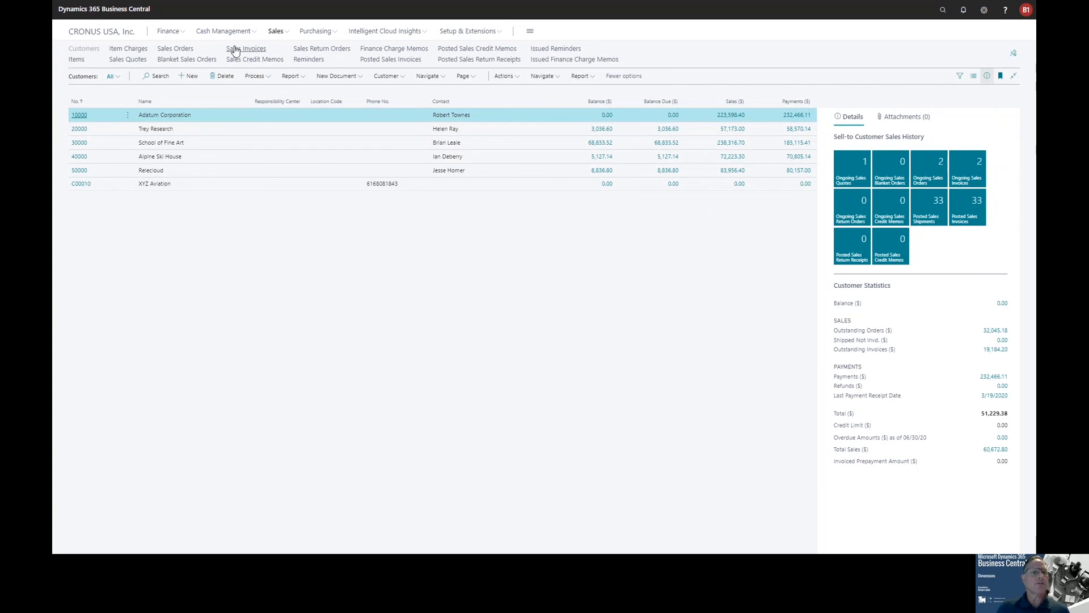
{"action": "left_click", "coordinate": [177, 52]}
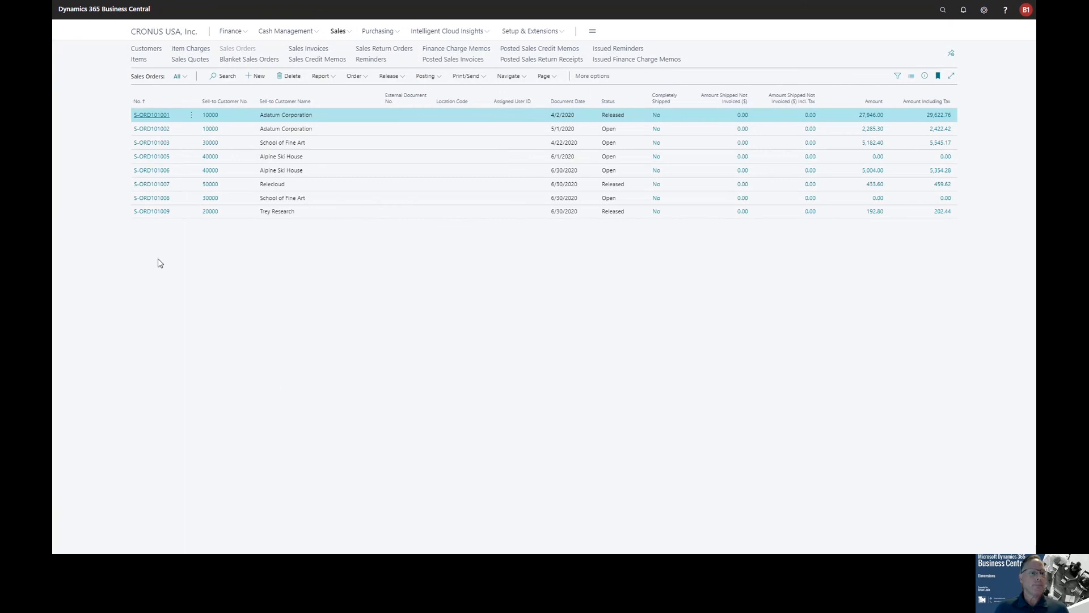
- Open the Trey Research sales order and preview its posting to check the required dimensions
{"action": "left_click", "coordinate": [151, 214]}
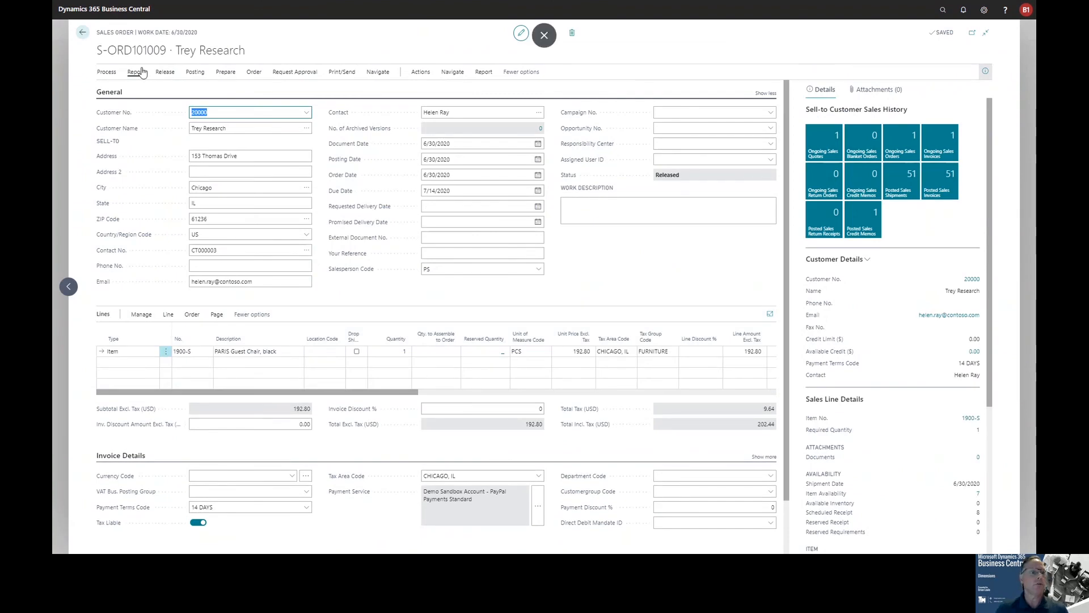
{"action": "left_click", "coordinate": [195, 72]}
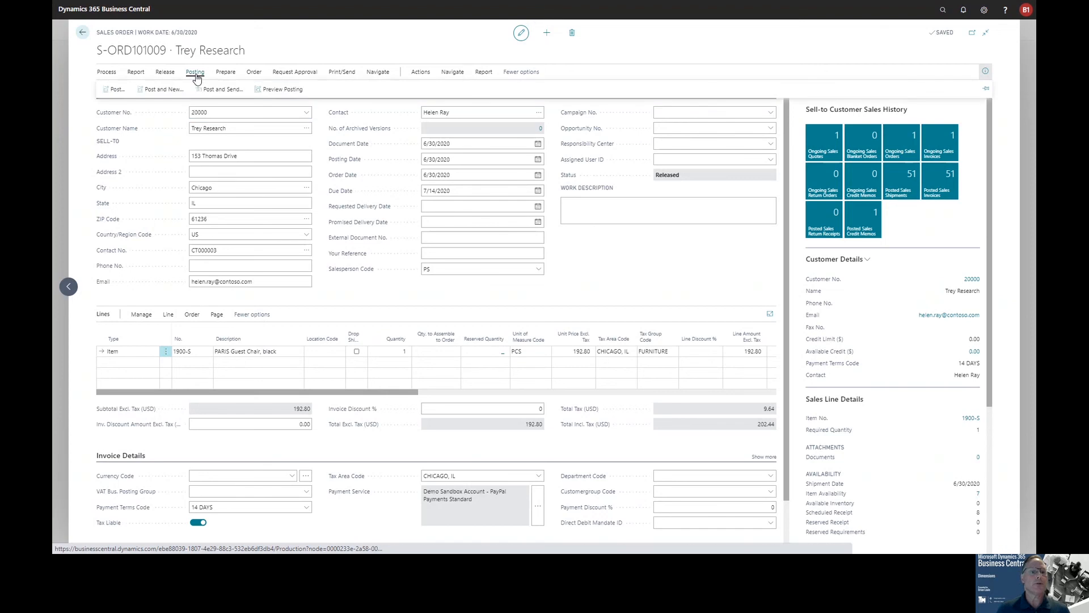
{"action": "left_click", "coordinate": [282, 91]}
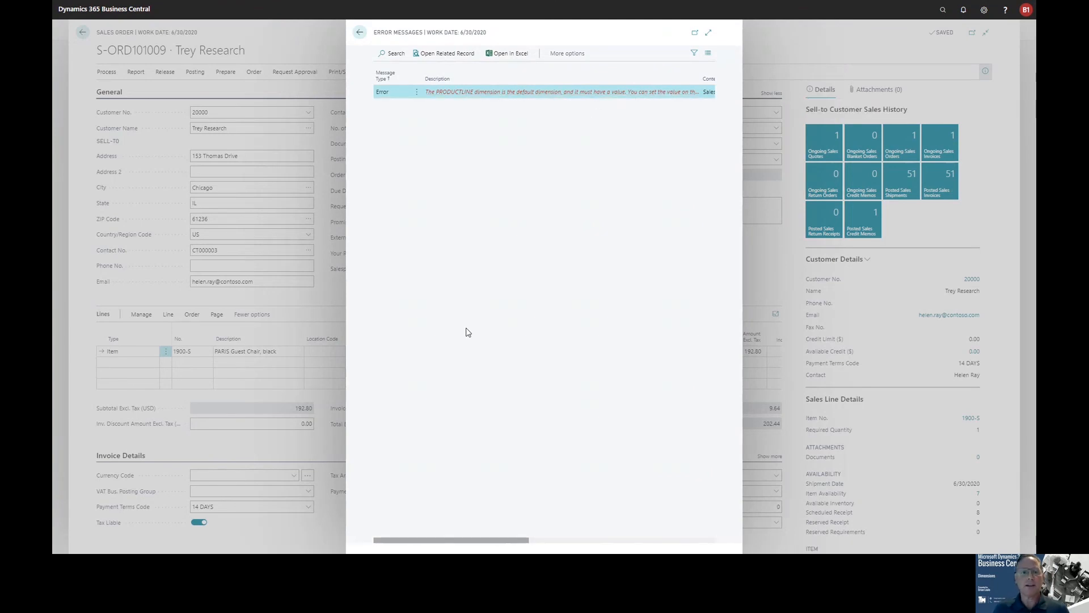
{"action": "left_click", "coordinate": [359, 32]}
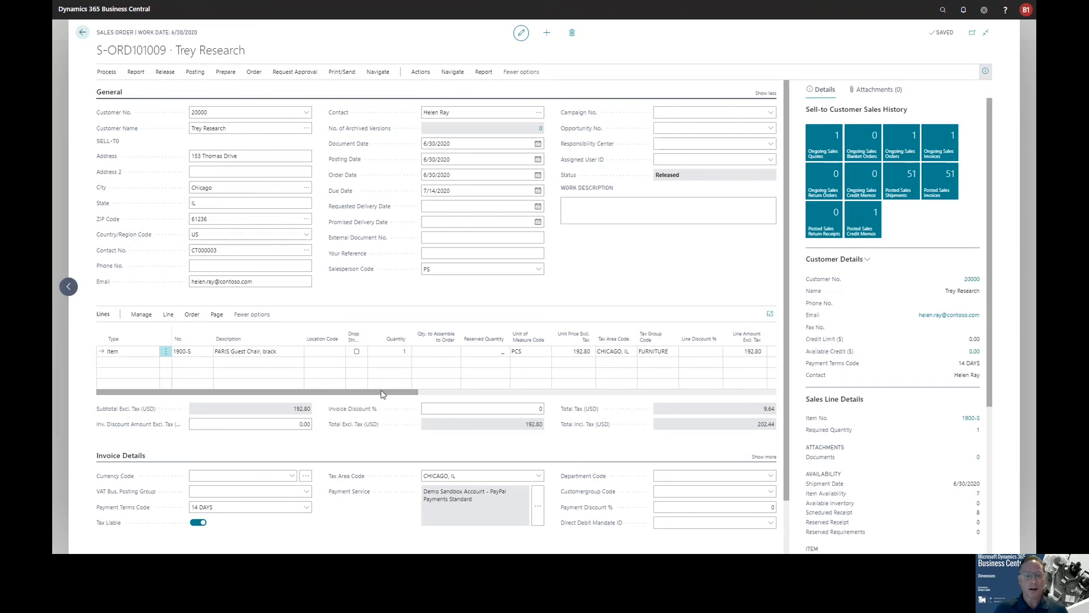
- Set the Customergroup Code of the PARIS Guest Chair line to ACCESSORIES
{"action": "left_click_drag", "start_coordinate": [381, 392], "coordinate": [779, 387]}
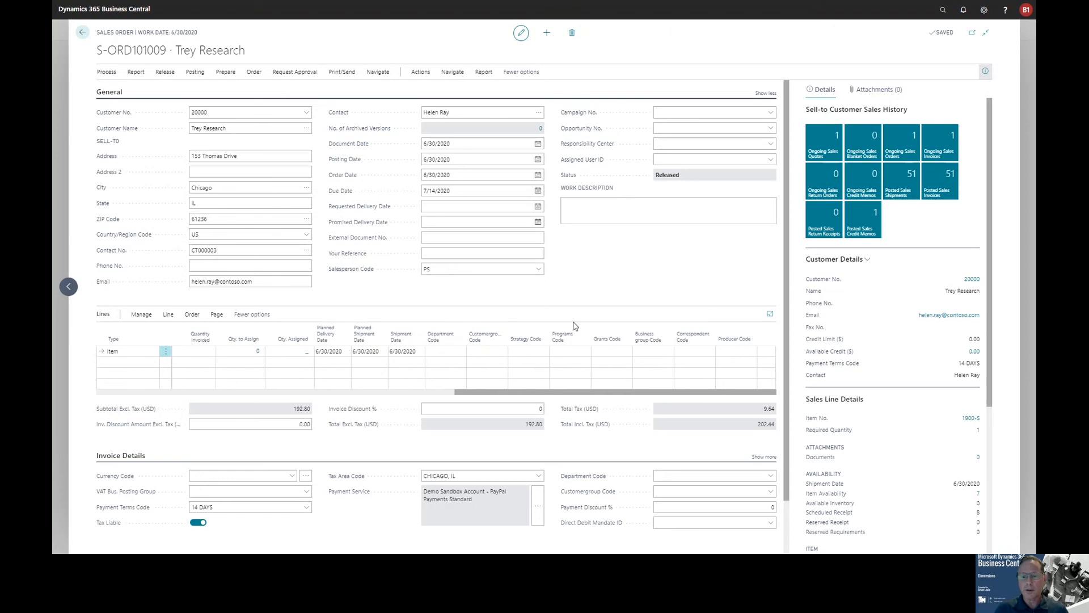
{"action": "left_click", "coordinate": [479, 352]}
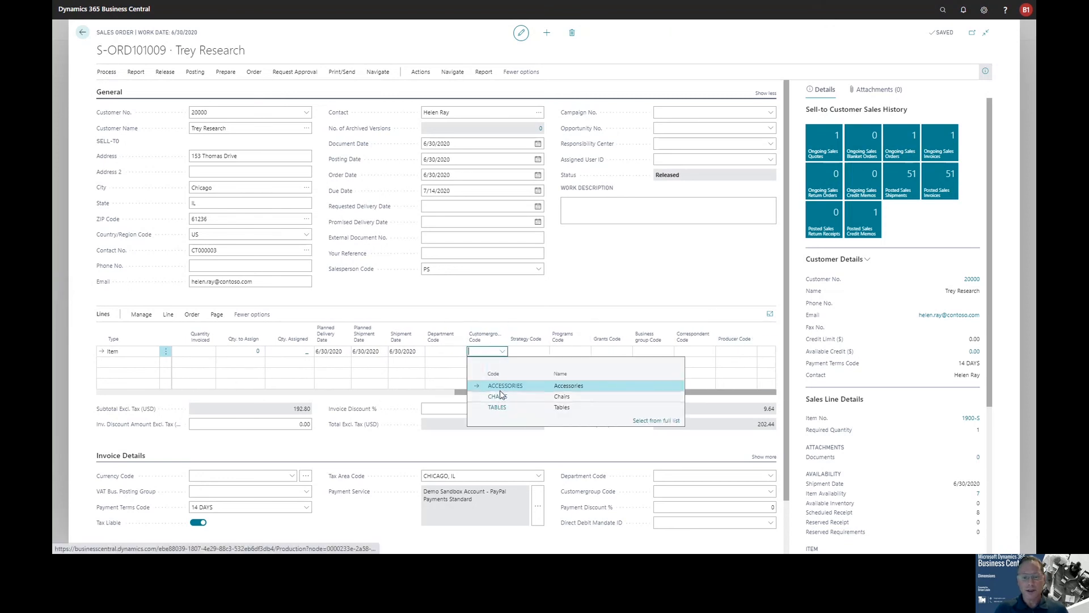
{"action": "left_click", "coordinate": [503, 386]}
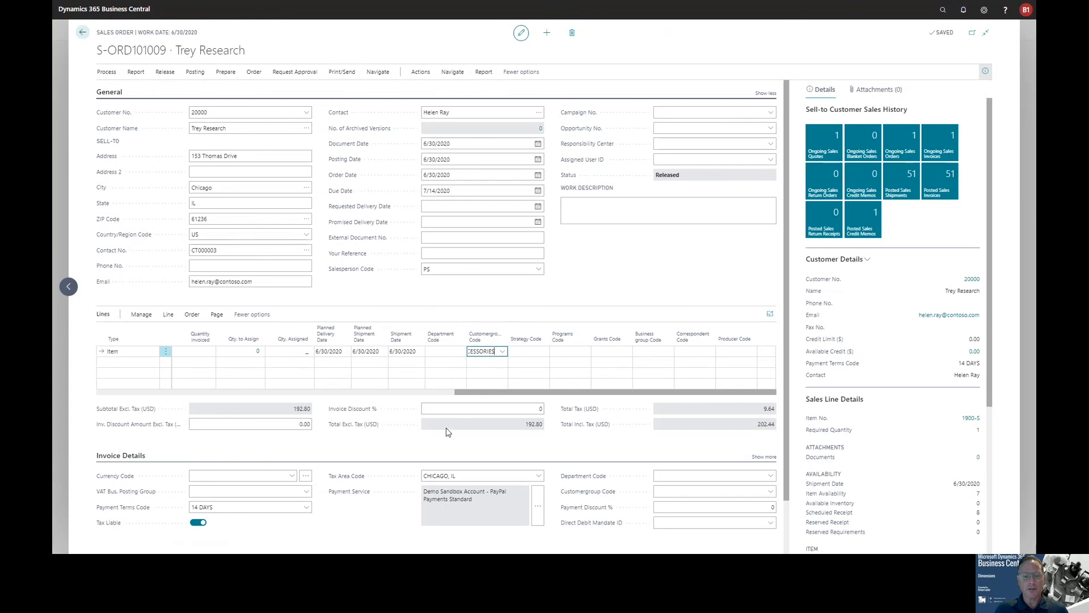
{"action": "key", "text": "Tab"}
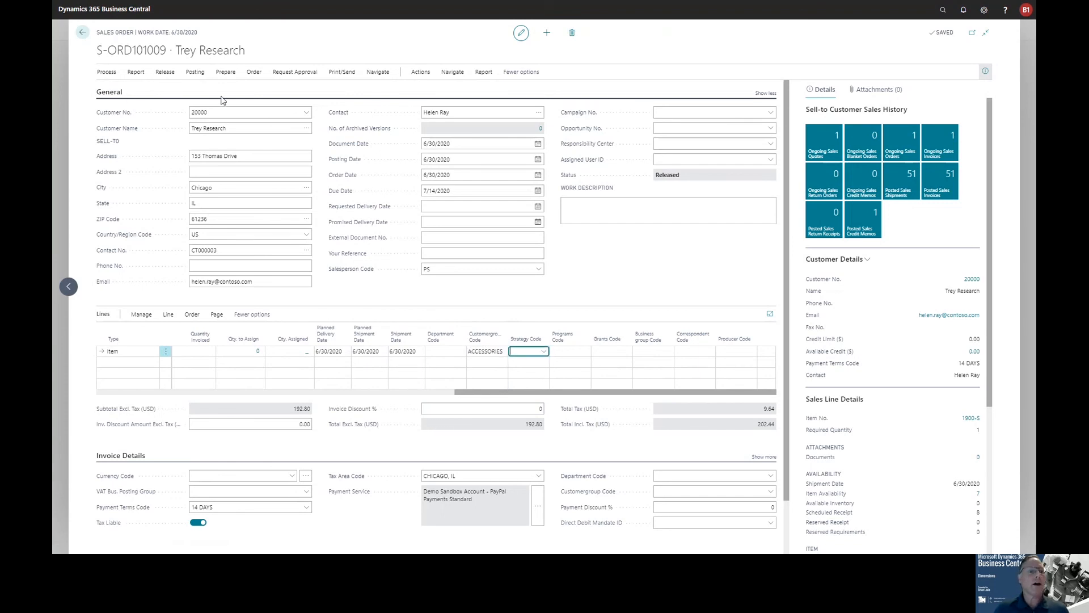
- Preview the sales order's posting again with the line's customer group assigned, then return to the order
{"action": "left_click", "coordinate": [196, 72]}
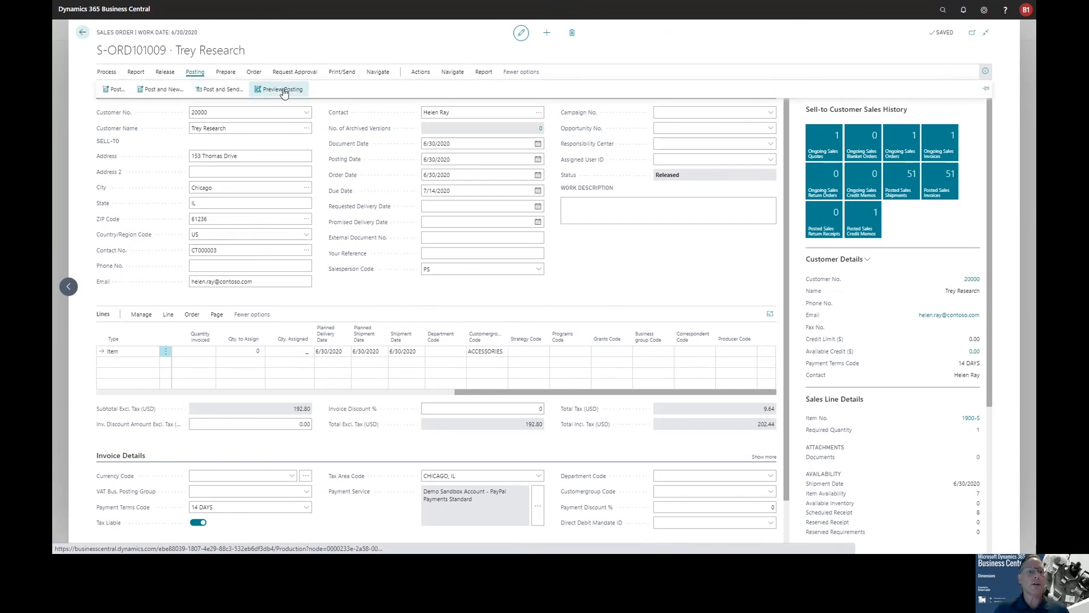
{"action": "left_click", "coordinate": [281, 90]}
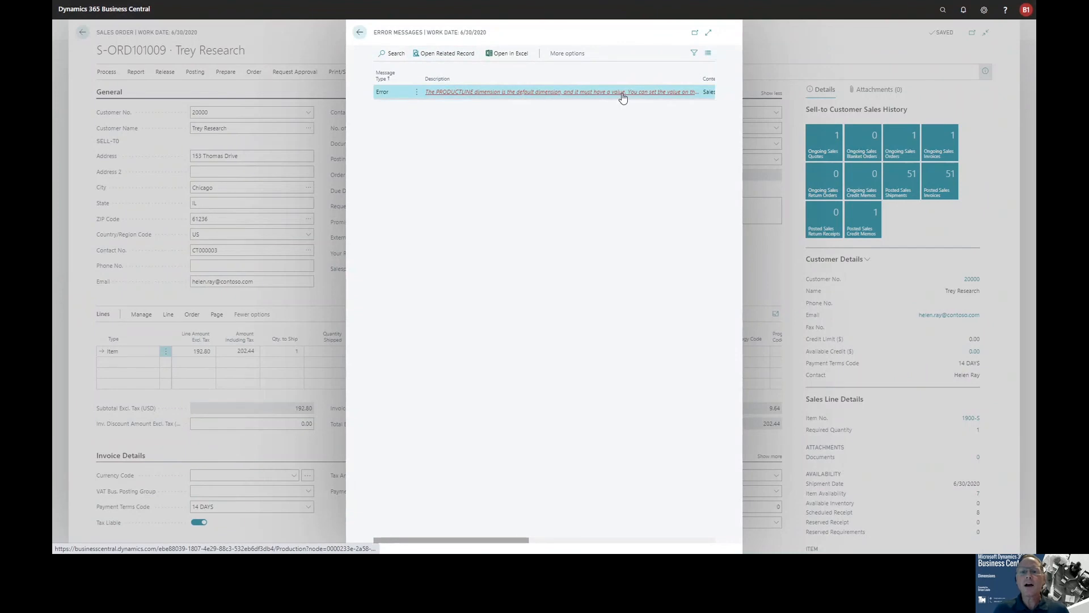
{"action": "left_click", "coordinate": [363, 35]}
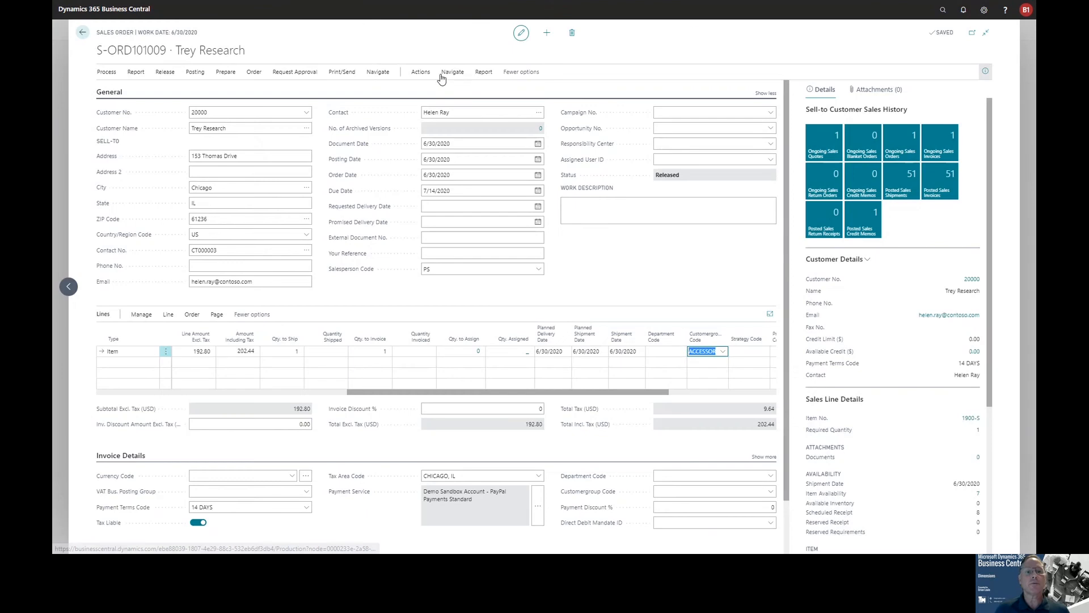
- Add the PRODUCTLINE dimension with value code ACCESSORIES to the sales order header's dimension set entries
{"action": "left_click", "coordinate": [452, 73]}
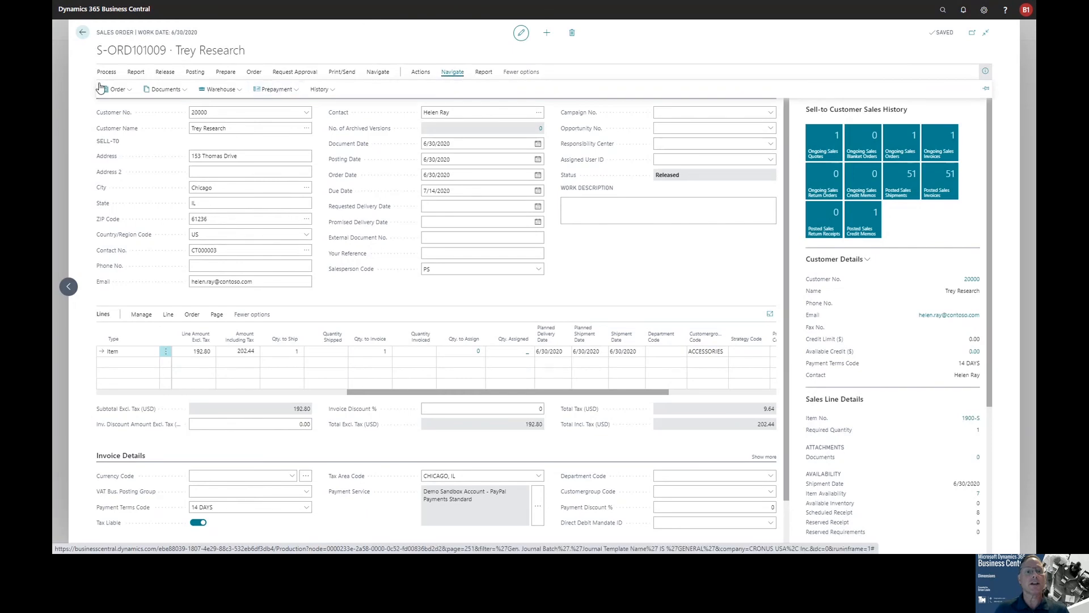
{"action": "left_click", "coordinate": [117, 90]}
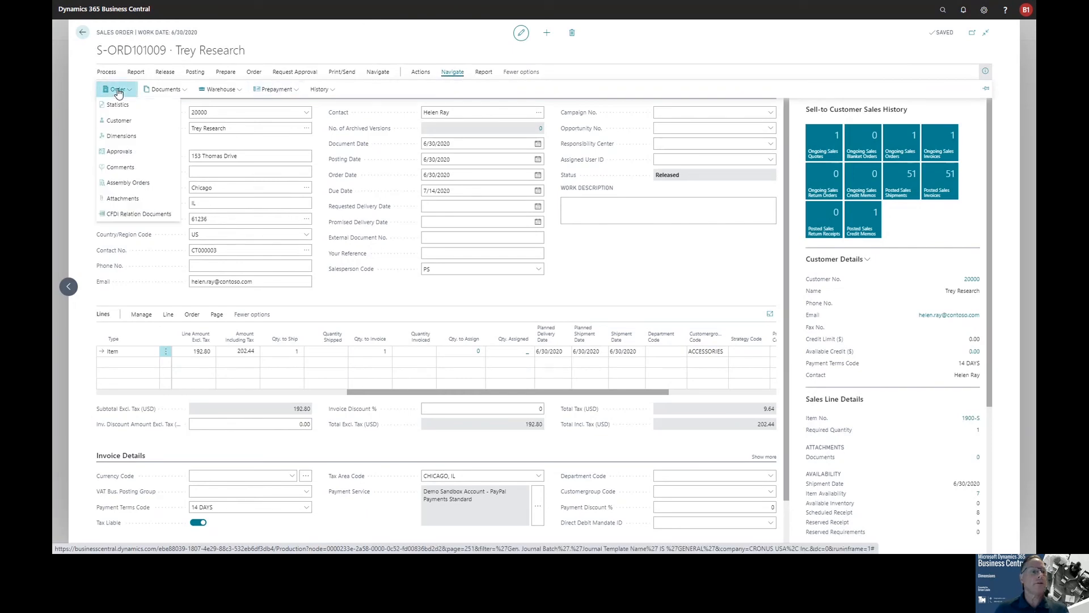
{"action": "left_click", "coordinate": [116, 137]}
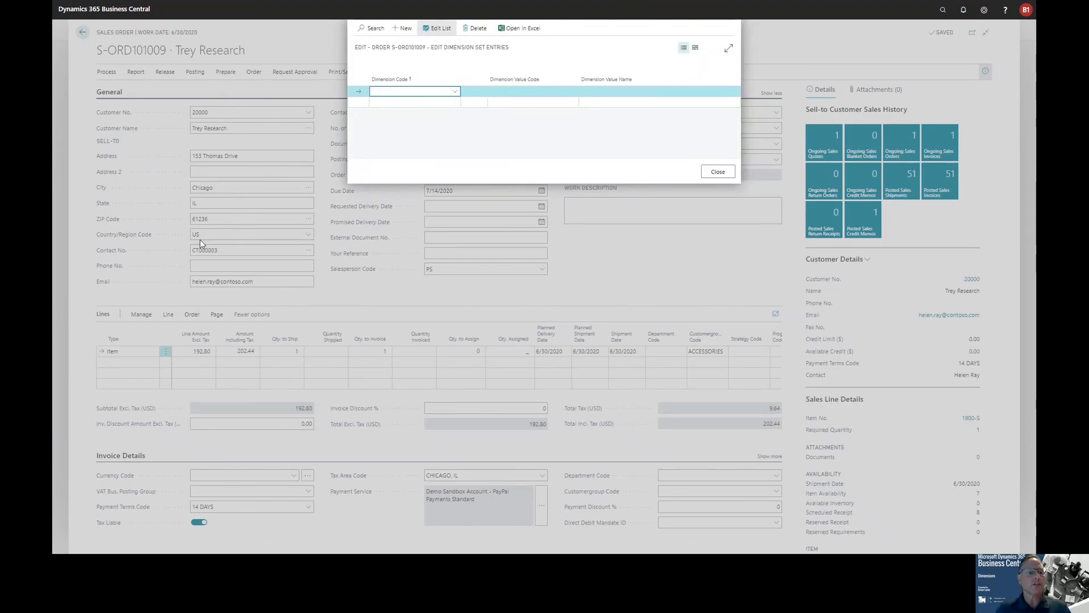
{"action": "left_click", "coordinate": [456, 93]}
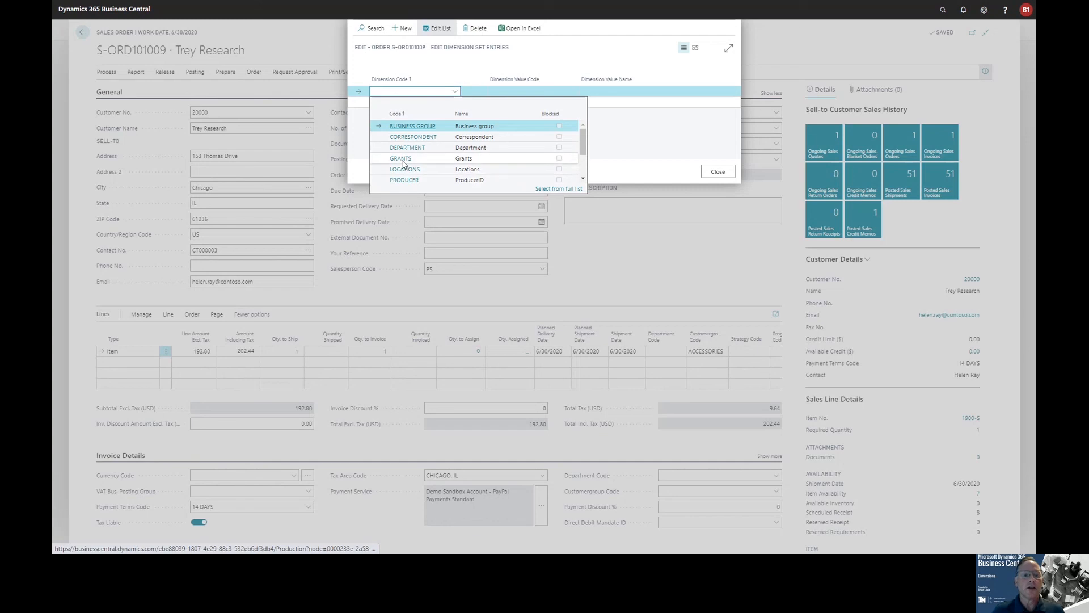
{"action": "scroll", "coordinate": [401, 181], "scroll_direction": "down", "scroll_amount": 2}
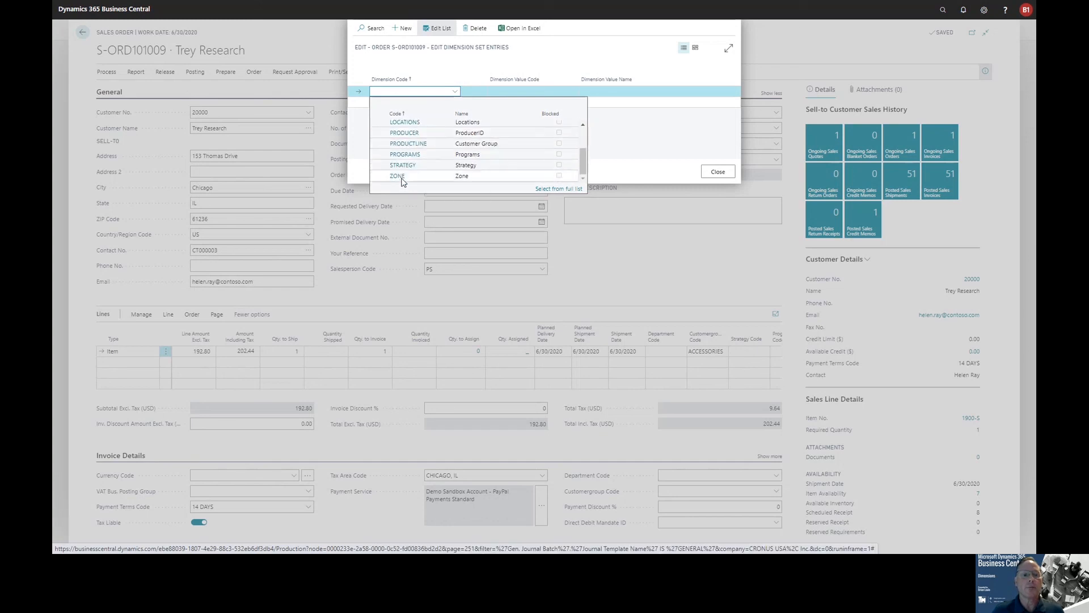
{"action": "left_click", "coordinate": [413, 147]}
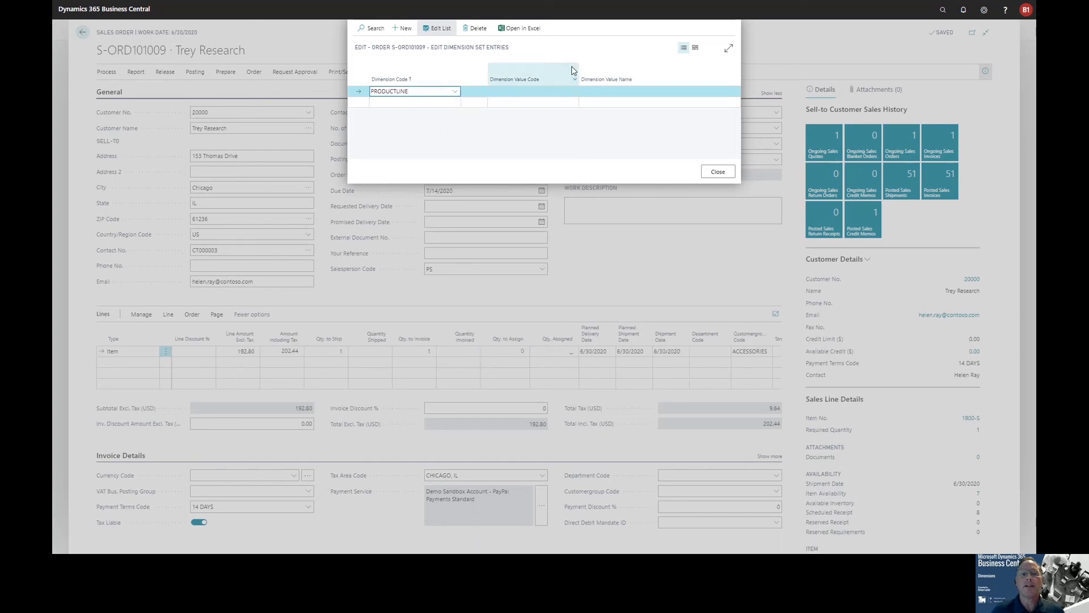
{"action": "left_click", "coordinate": [561, 91]}
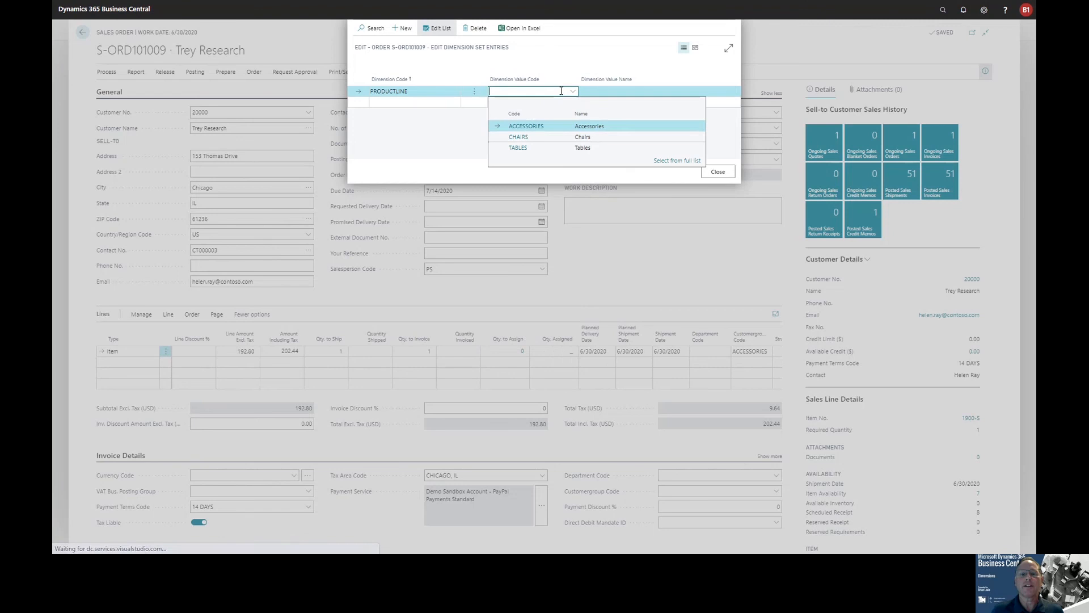
{"action": "left_click", "coordinate": [529, 126]}
{"action": "left_click", "coordinate": [718, 172]}
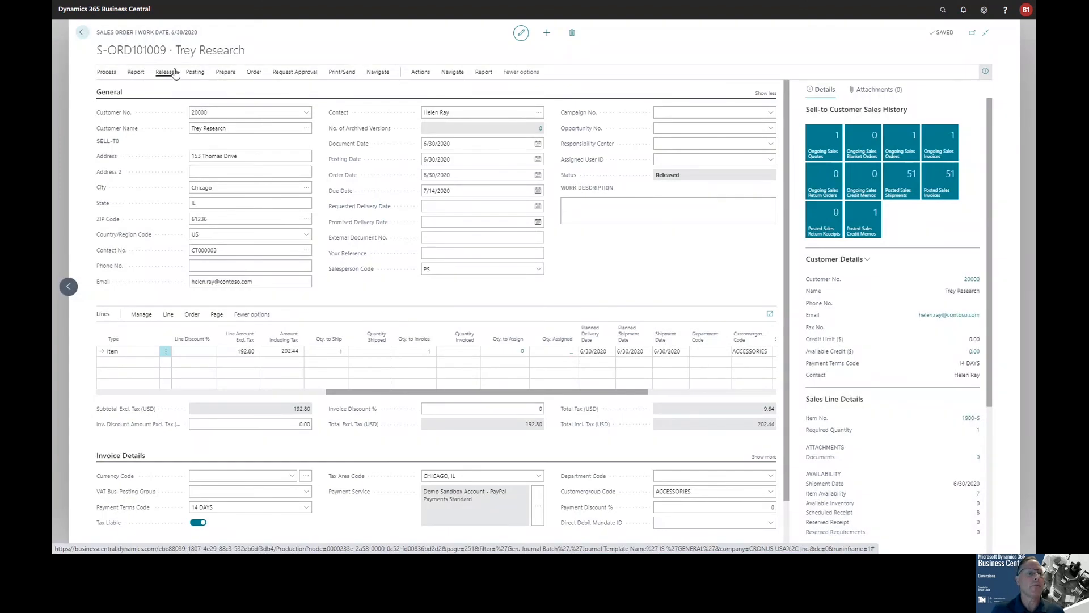
- Preview the posting with the product line dimension on the order header, then return to the list of sales orders
{"action": "left_click", "coordinate": [194, 72]}
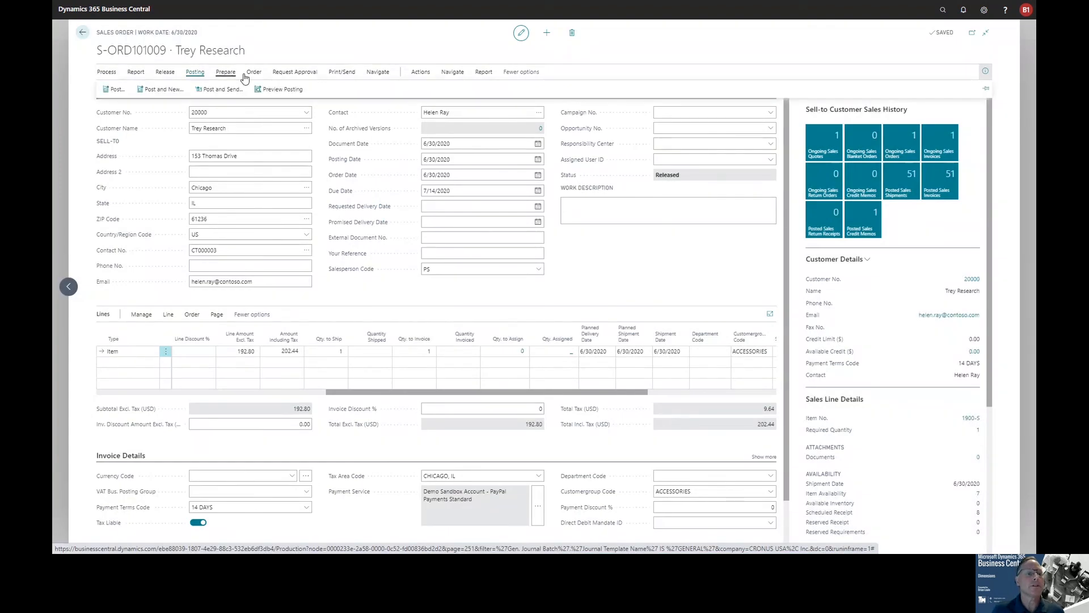
{"action": "left_click", "coordinate": [279, 90]}
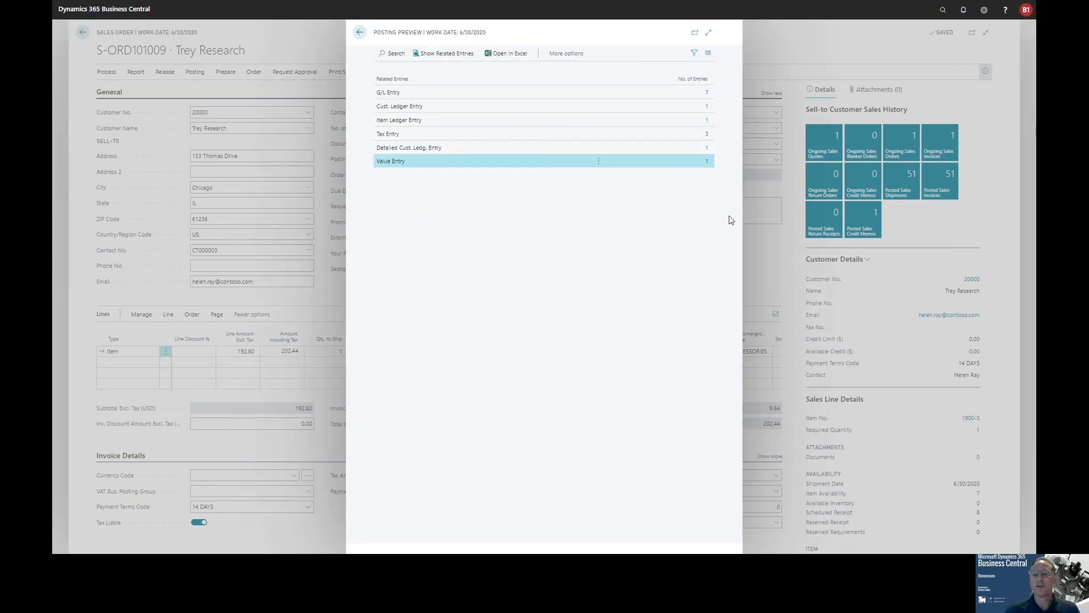
{"action": "left_click", "coordinate": [360, 33]}
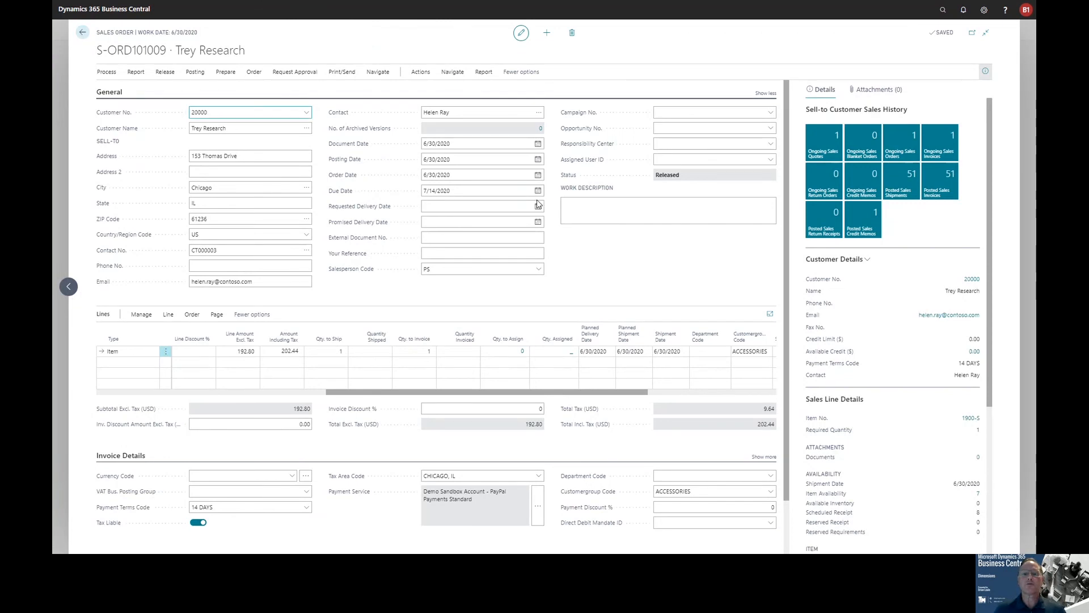
{"action": "key", "text": "Escape"}
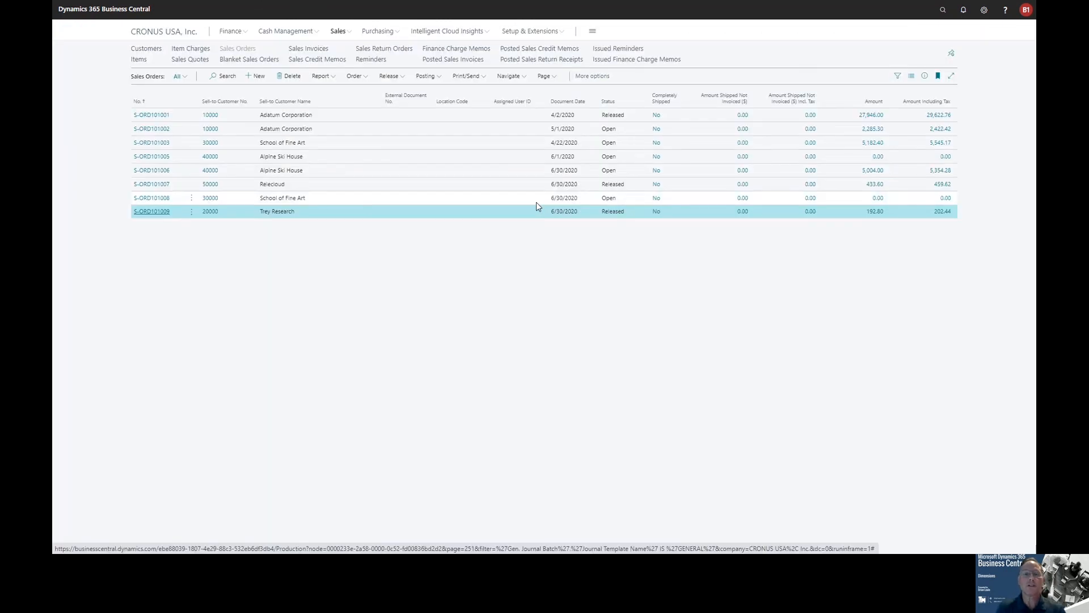